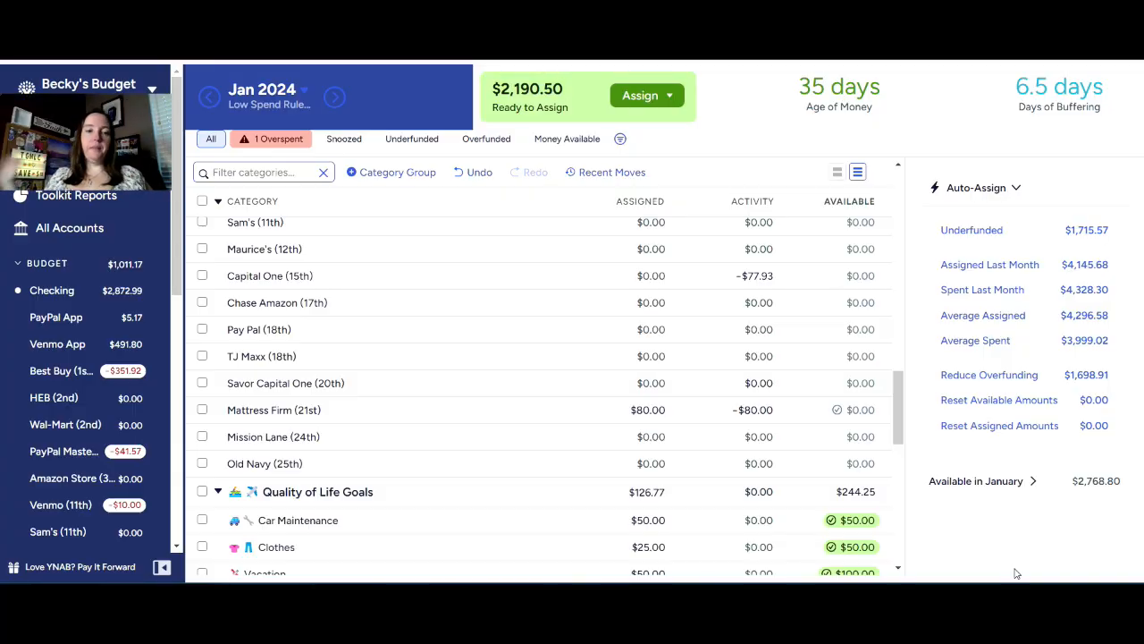
Add $40 to the amount assigned to Dining Out in the Throughout the Month group.
{"action": "scroll", "coordinate": [594, 344], "scroll_direction": "up", "scroll_amount": 10}
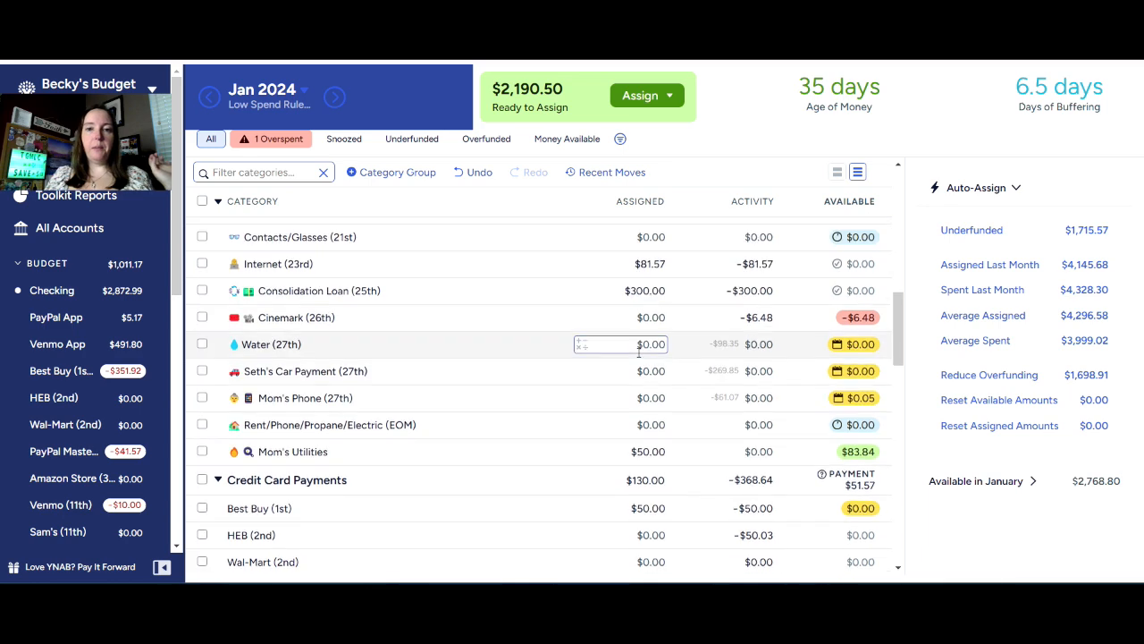
{"action": "scroll", "coordinate": [640, 334], "scroll_direction": "up", "scroll_amount": 3}
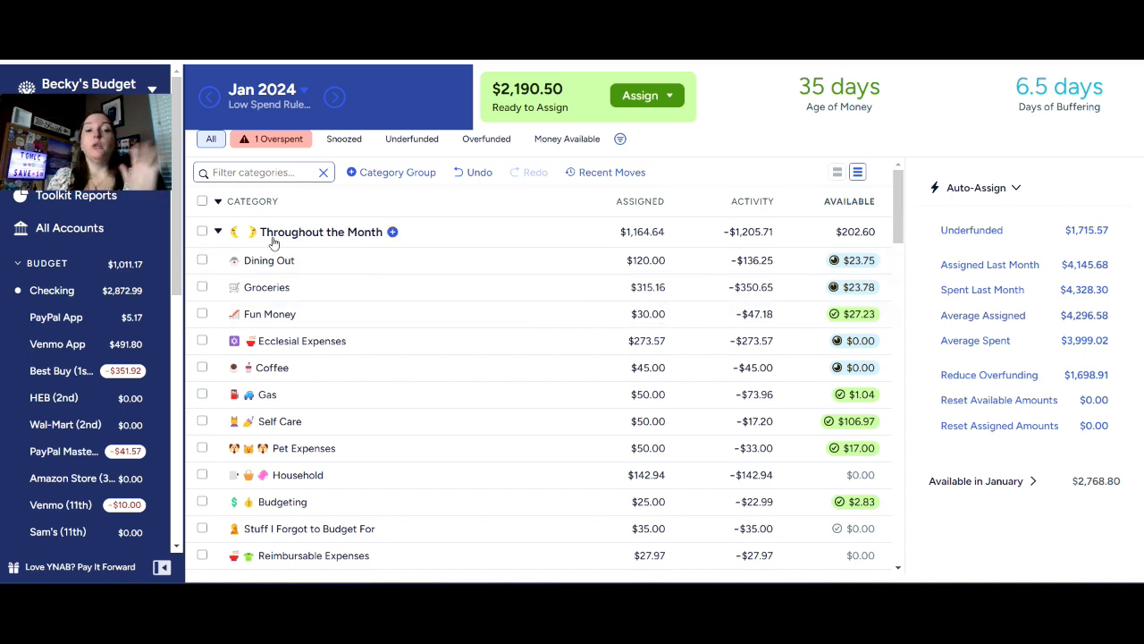
{"action": "mouse_move", "coordinate": [417, 266]}
{"action": "left_mouse_down"}
{"action": "mouse_move", "coordinate": [388, 370]}
{"action": "mouse_move", "coordinate": [426, 263]}
{"action": "left_mouse_up"}
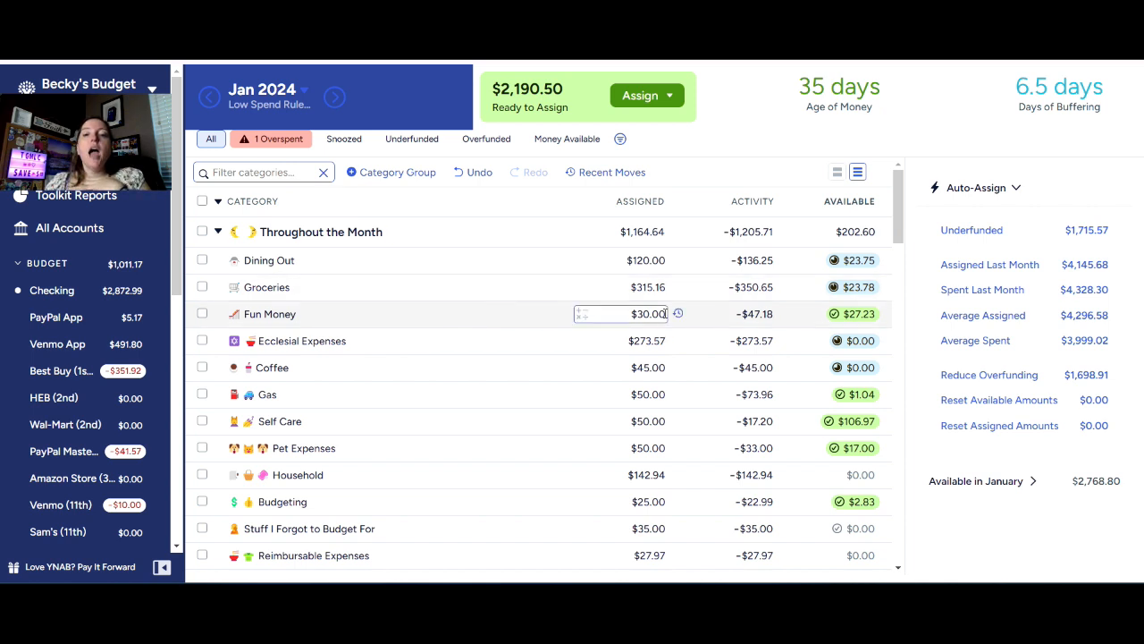
{"action": "left_click", "coordinate": [660, 263]}
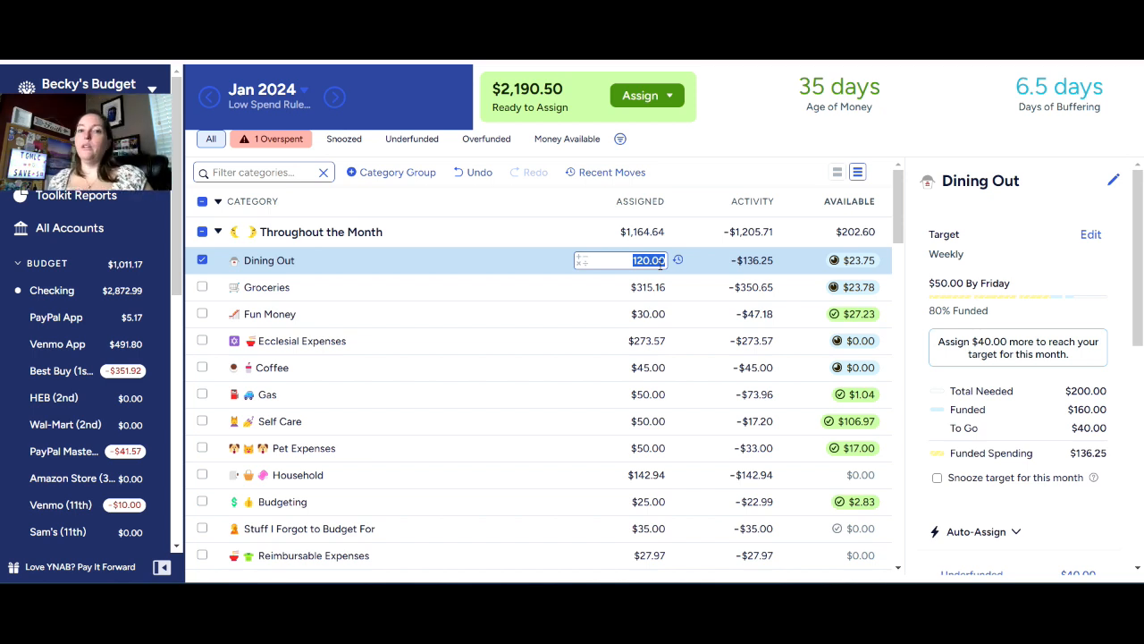
{"action": "type", "text": "*"}
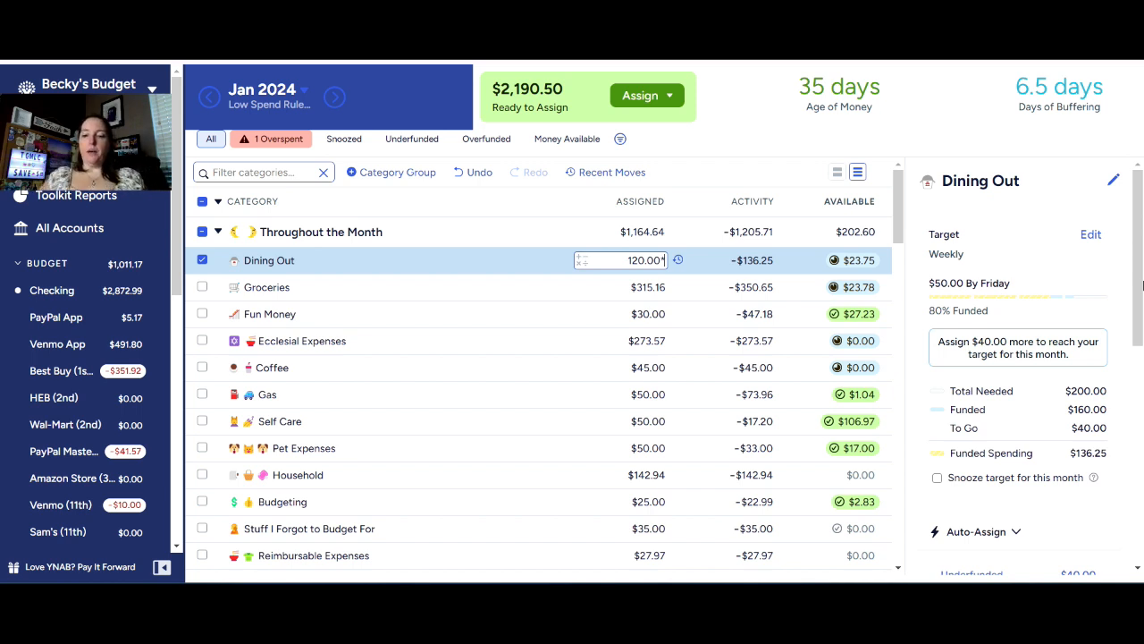
{"action": "key", "text": "BackSpace"}
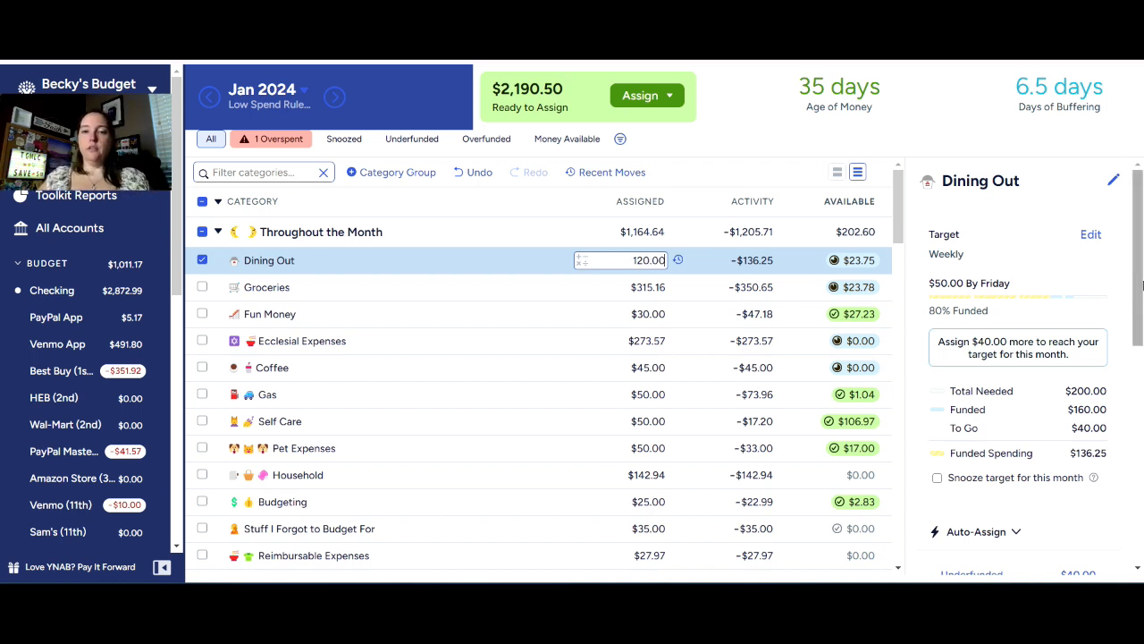
{"action": "type", "text": "+"}
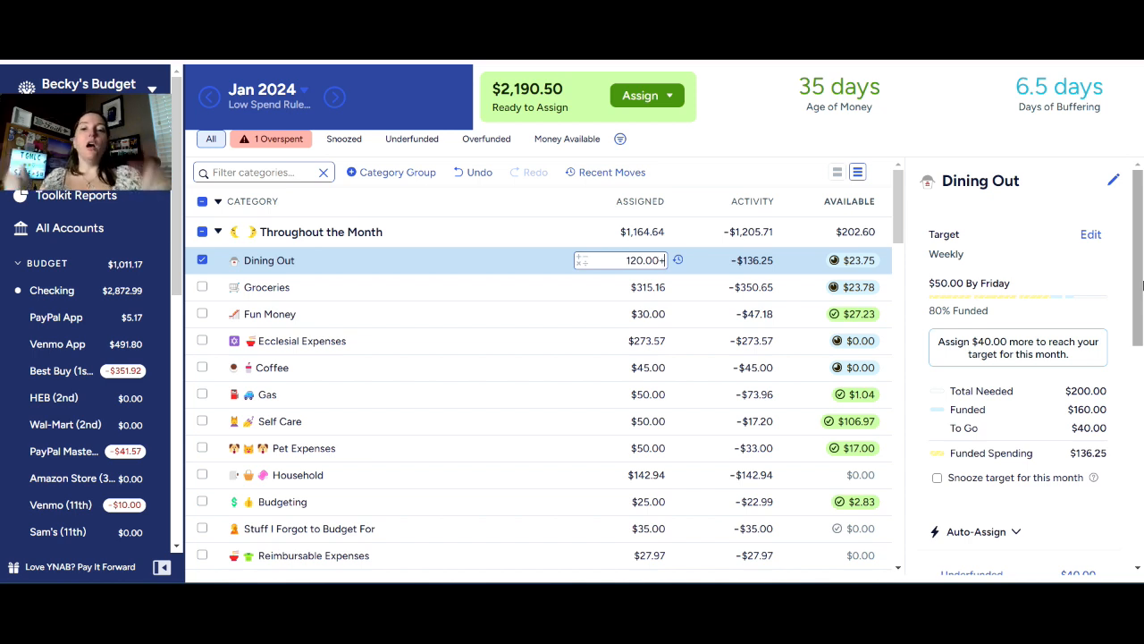
{"action": "type", "text": "40"}
{"action": "key", "text": "Return"}
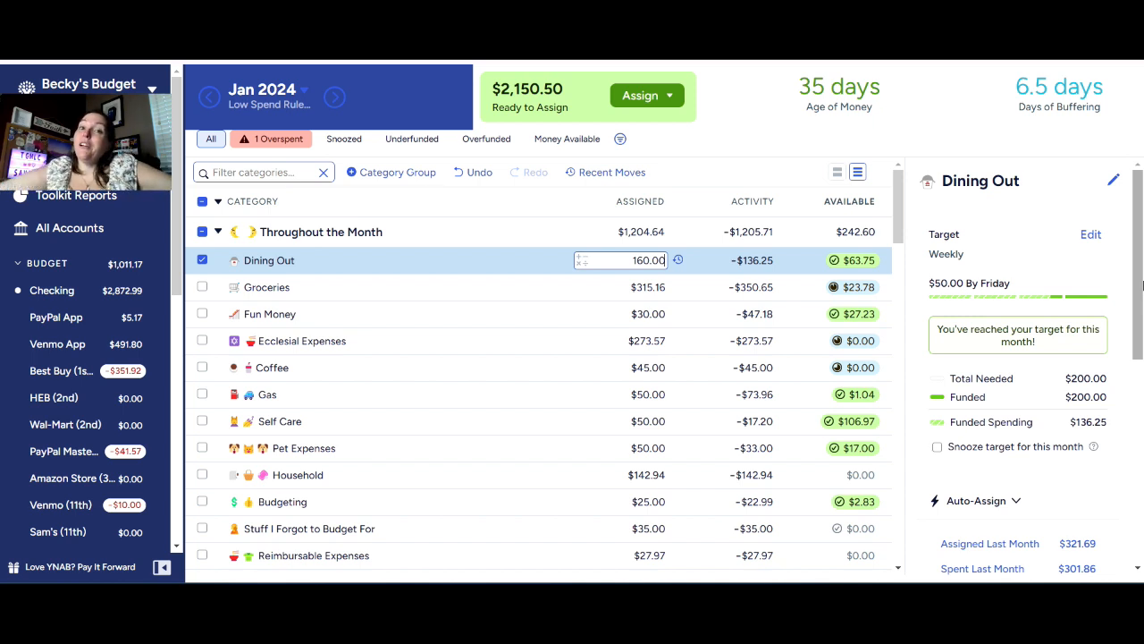
{"action": "left_click", "coordinate": [1143, 285]}
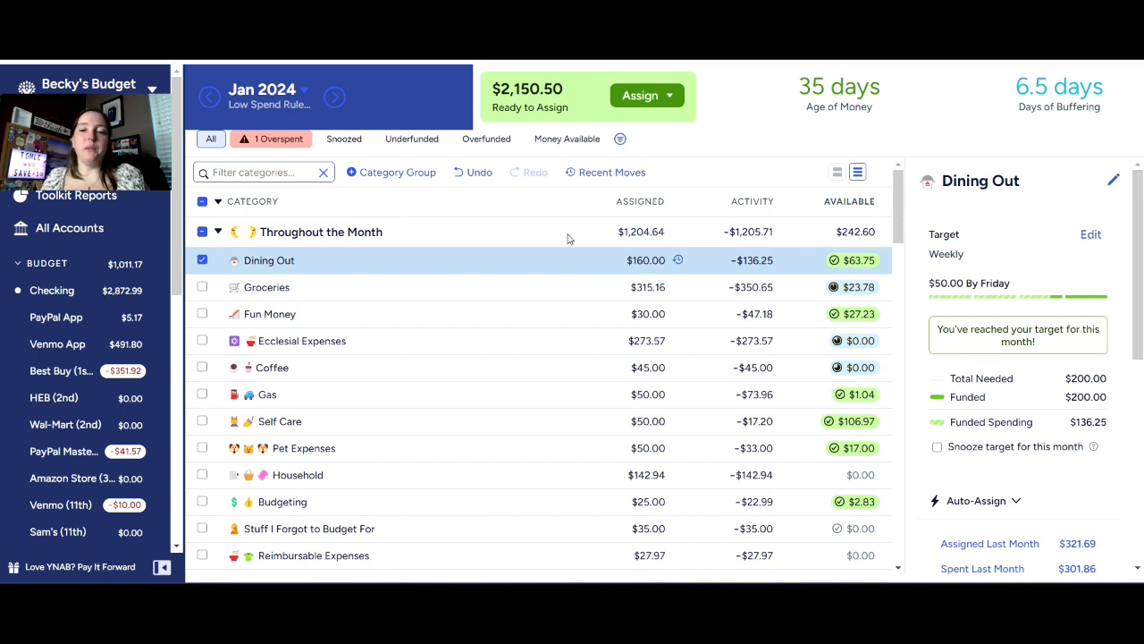
Add $100 to the amount assigned to the Groceries category for January 2024.
{"action": "left_click", "coordinate": [638, 290]}
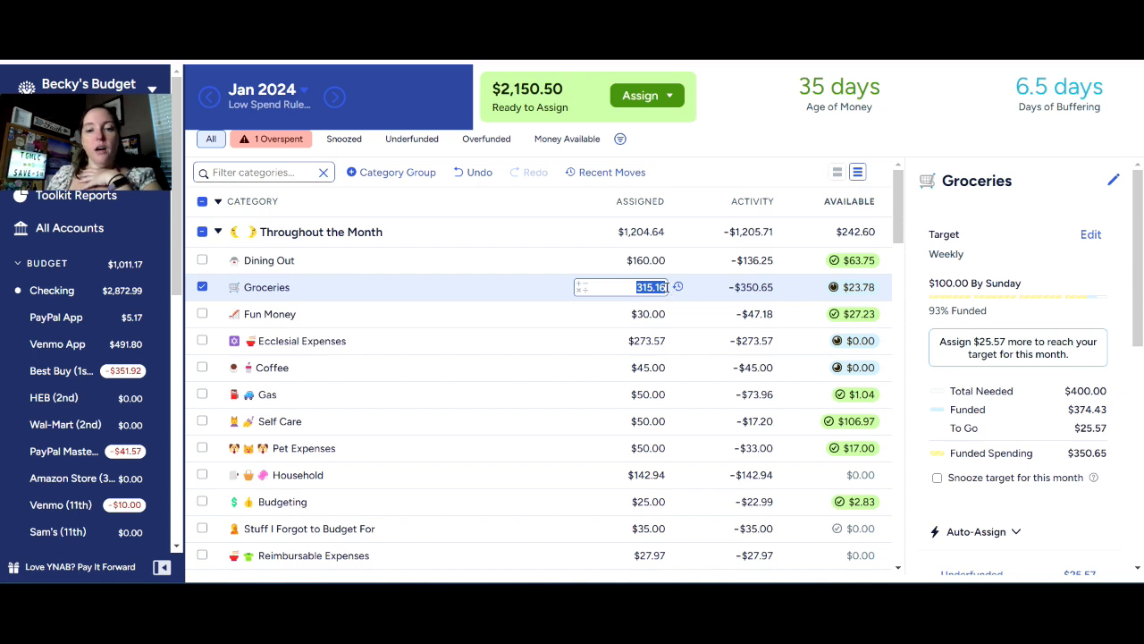
{"action": "left_click", "coordinate": [666, 287]}
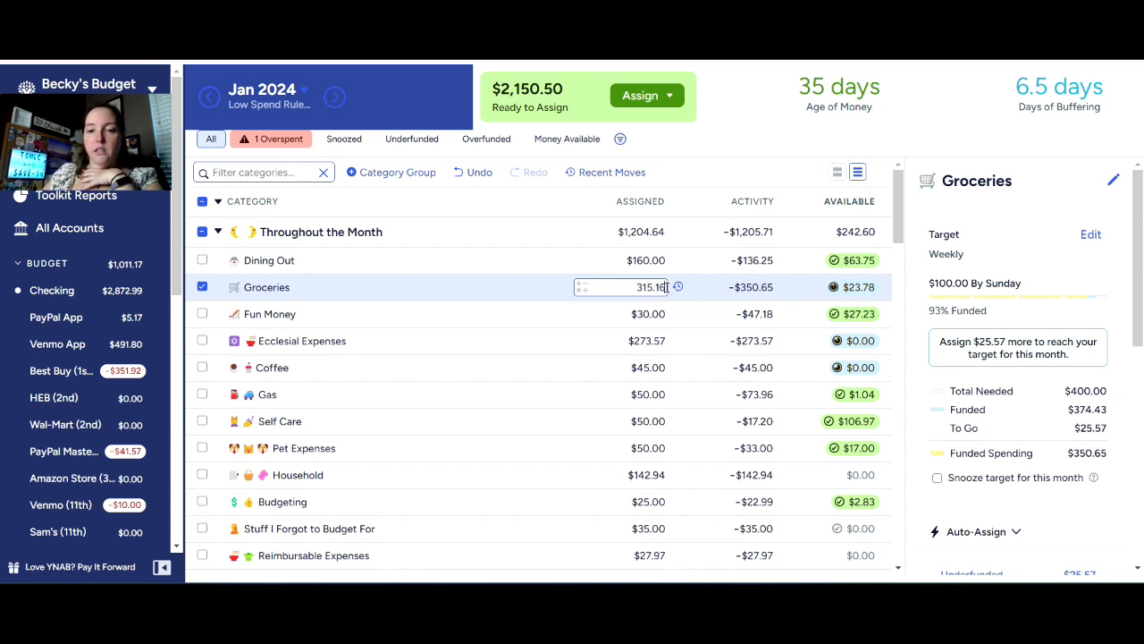
{"action": "type", "text": "+100"}
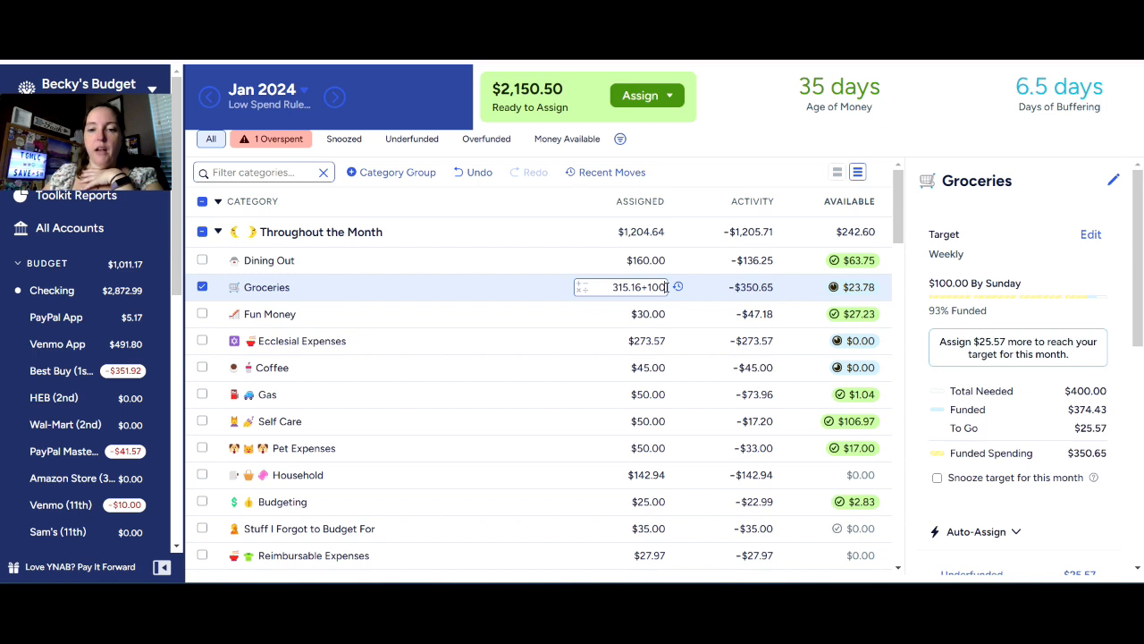
{"action": "key", "text": "Return"}
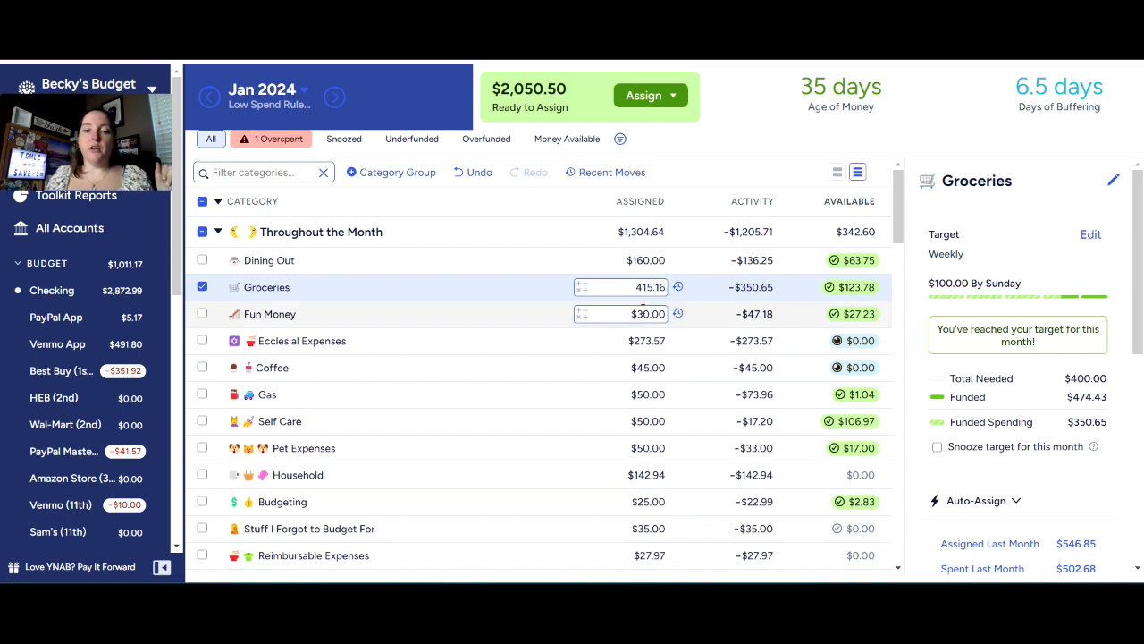
Add $10 to the amount assigned to the Fun Money category for January 2024.
{"action": "left_click", "coordinate": [666, 314]}
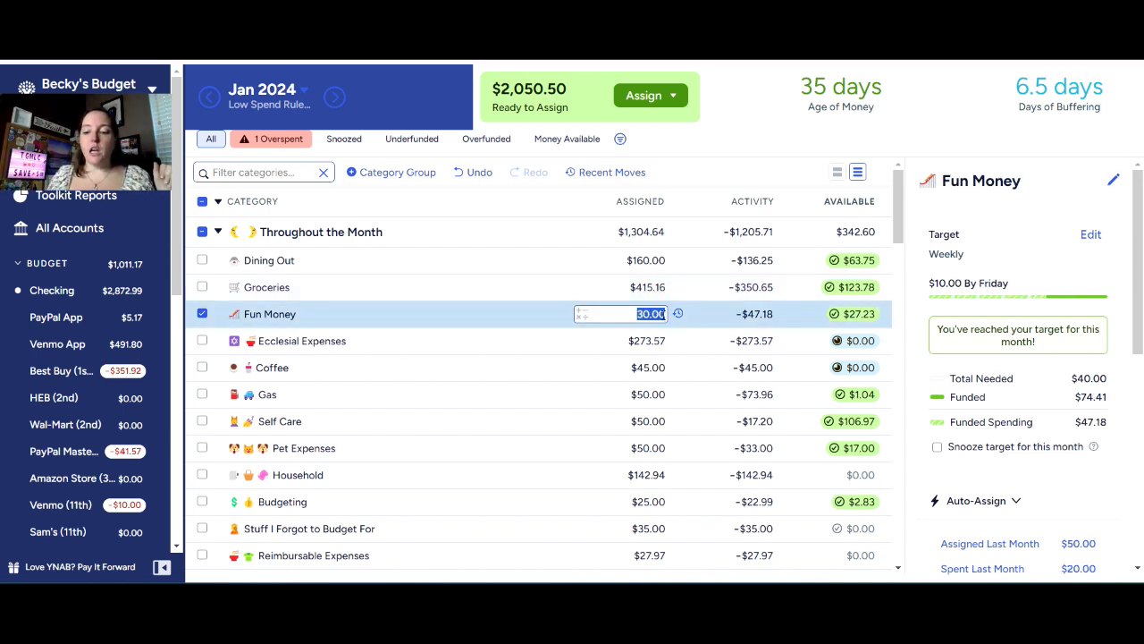
{"action": "left_click", "coordinate": [663, 314]}
{"action": "type", "text": "+10"}
{"action": "key", "text": "Return"}
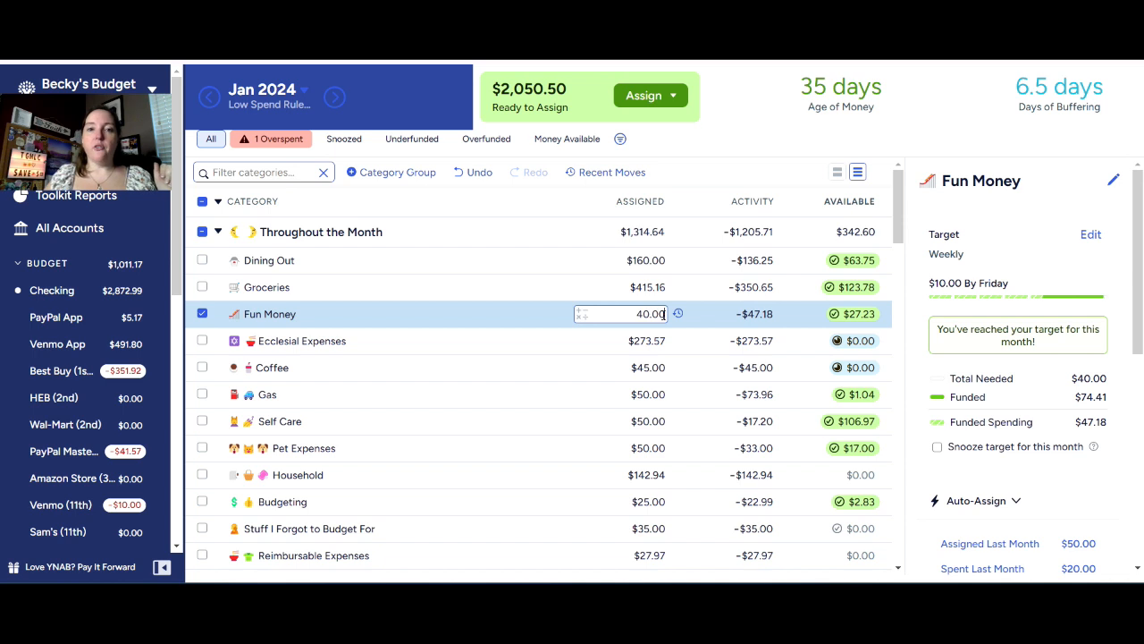
Add $80 to the amount assigned to the Ecclesial Expenses category for January 2024.
{"action": "left_click", "coordinate": [653, 341]}
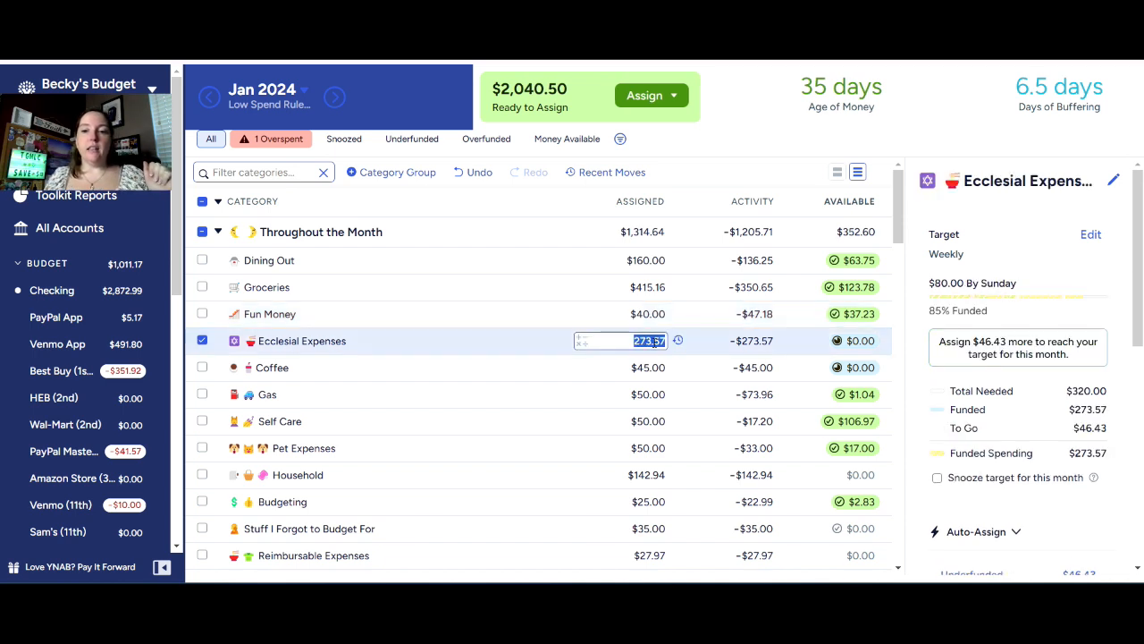
{"action": "type", "text": "+8"}
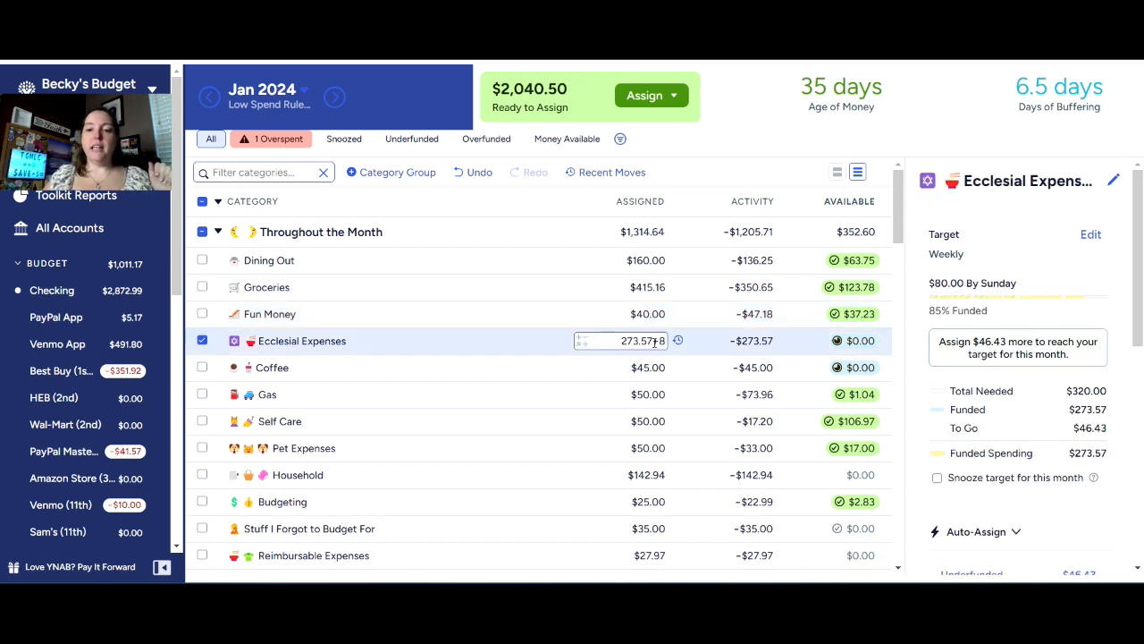
{"action": "type", "text": "0"}
{"action": "key", "text": "Return"}
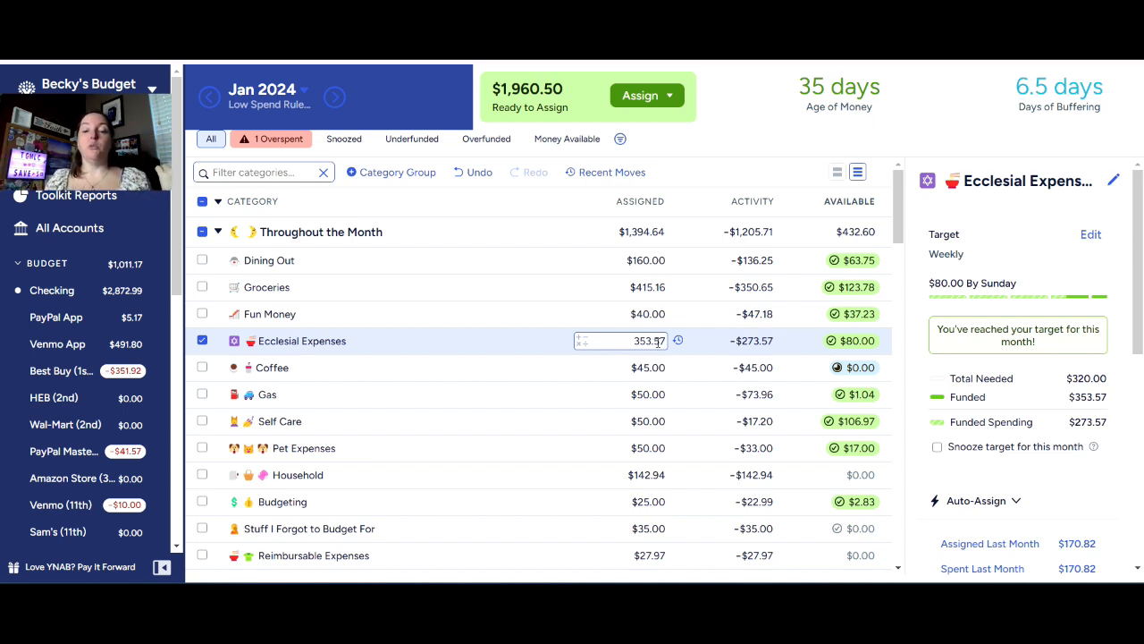
Add $15 to the amount assigned to the Coffee category for January 2024.
{"action": "left_click", "coordinate": [655, 367]}
{"action": "type", "text": "+15"}
{"action": "key", "text": "Return"}
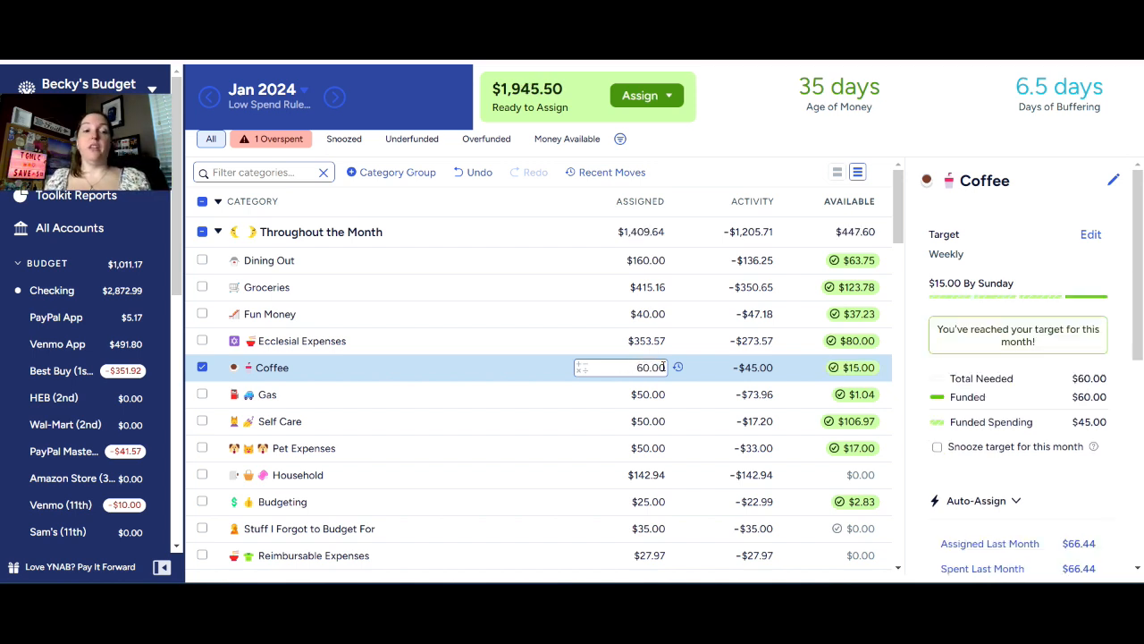
{"action": "left_click", "coordinate": [649, 393]}
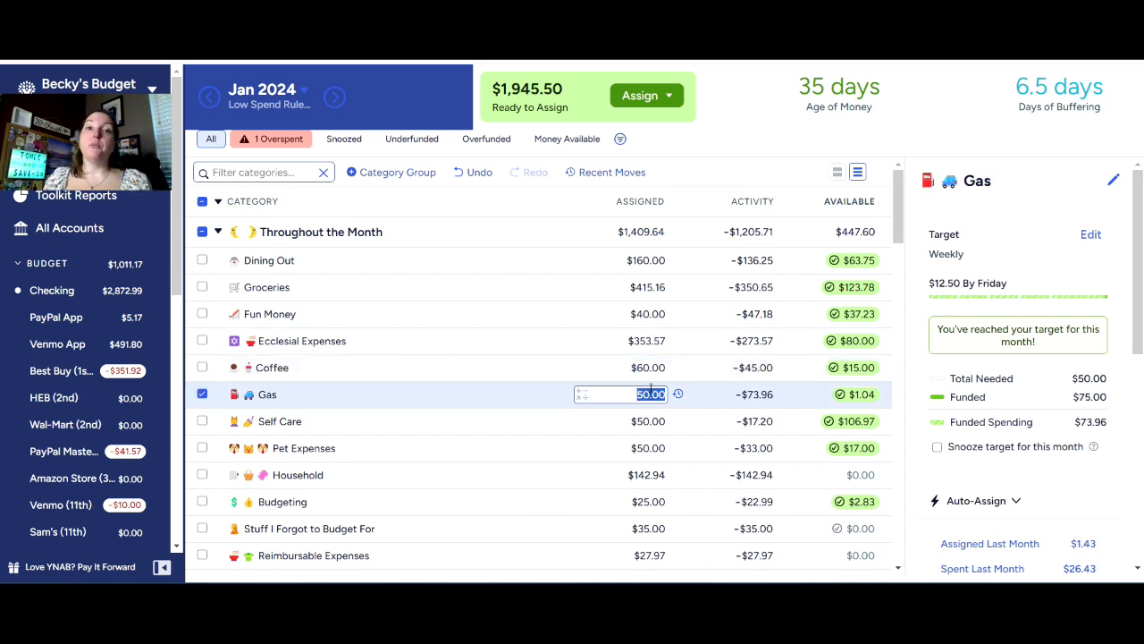
{"action": "left_click", "coordinate": [202, 395]}
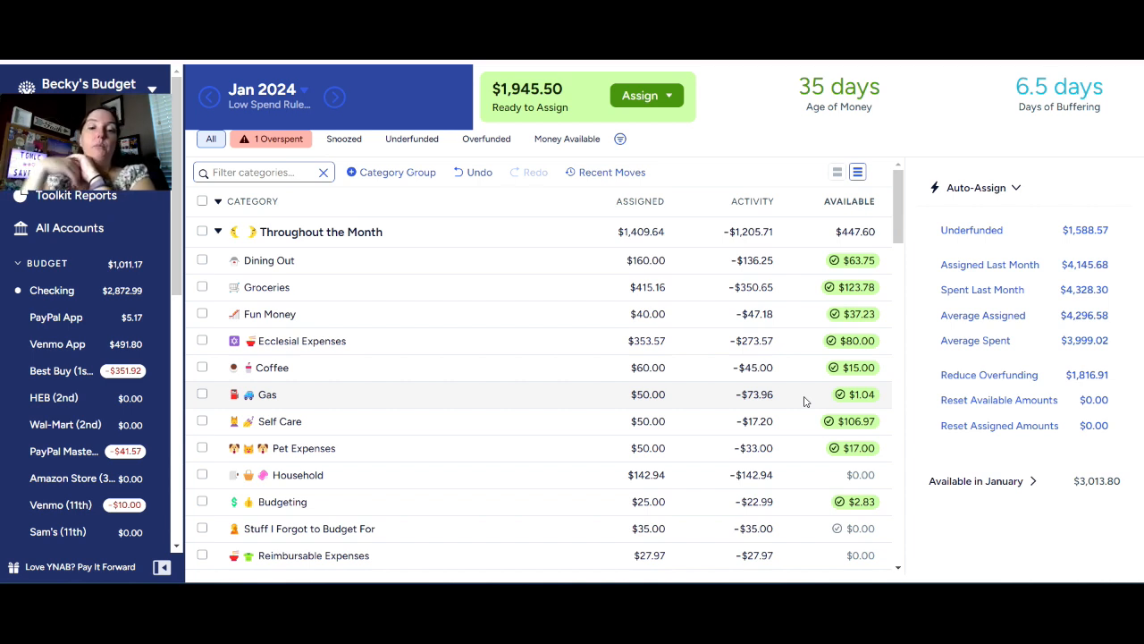
{"action": "scroll", "coordinate": [782, 399], "scroll_direction": "down", "scroll_amount": 3}
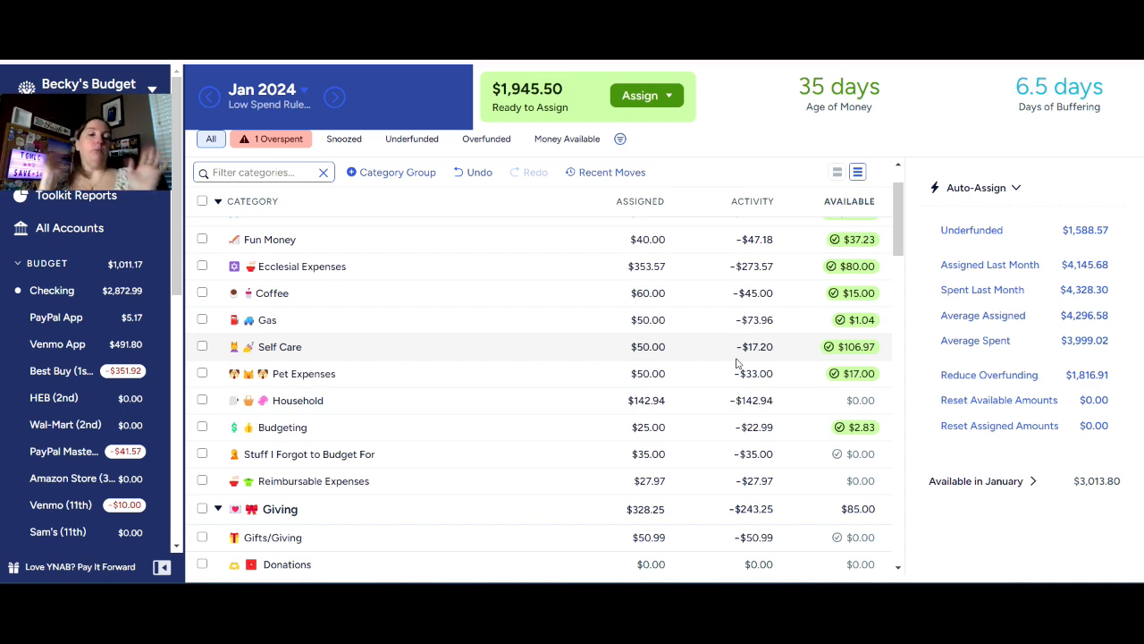
{"action": "left_click", "coordinate": [623, 374]}
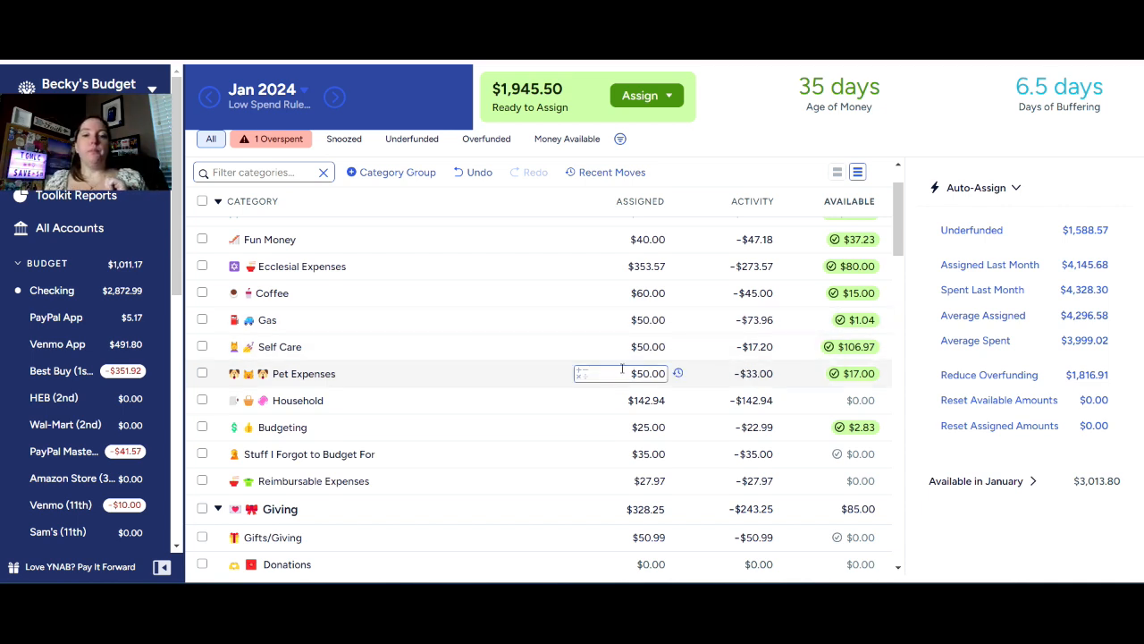
Auto-assign the underfunded amount of $6.48 to the Cinemark (26th) category in the Once a Month group.
{"action": "scroll", "coordinate": [623, 374], "scroll_direction": "down", "scroll_amount": 1}
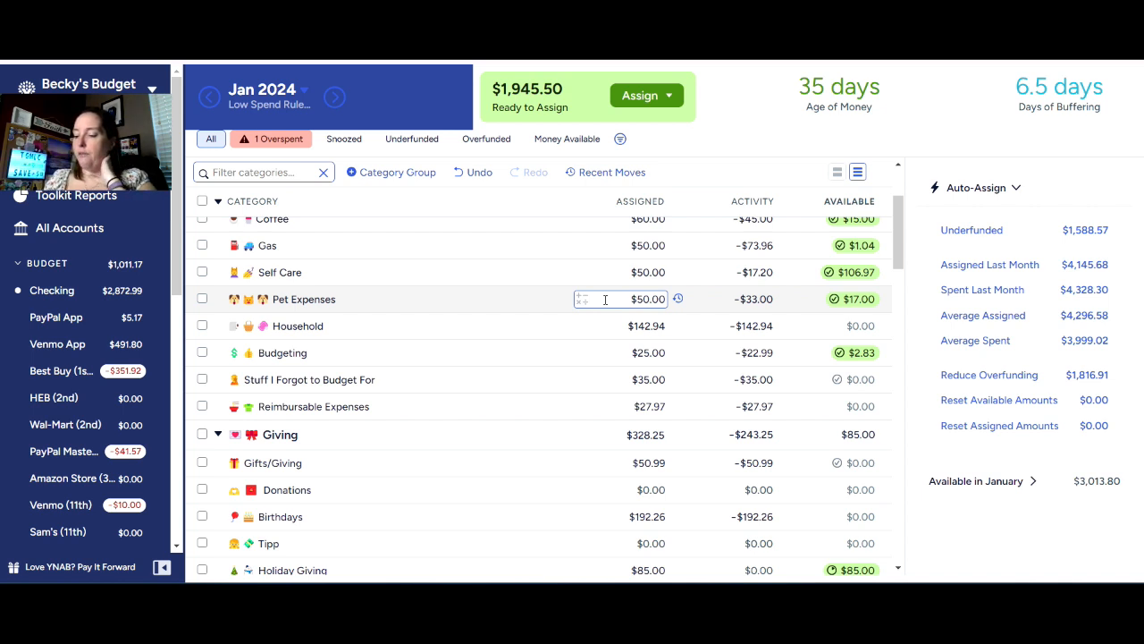
{"action": "scroll", "coordinate": [572, 352], "scroll_direction": "down", "scroll_amount": 5}
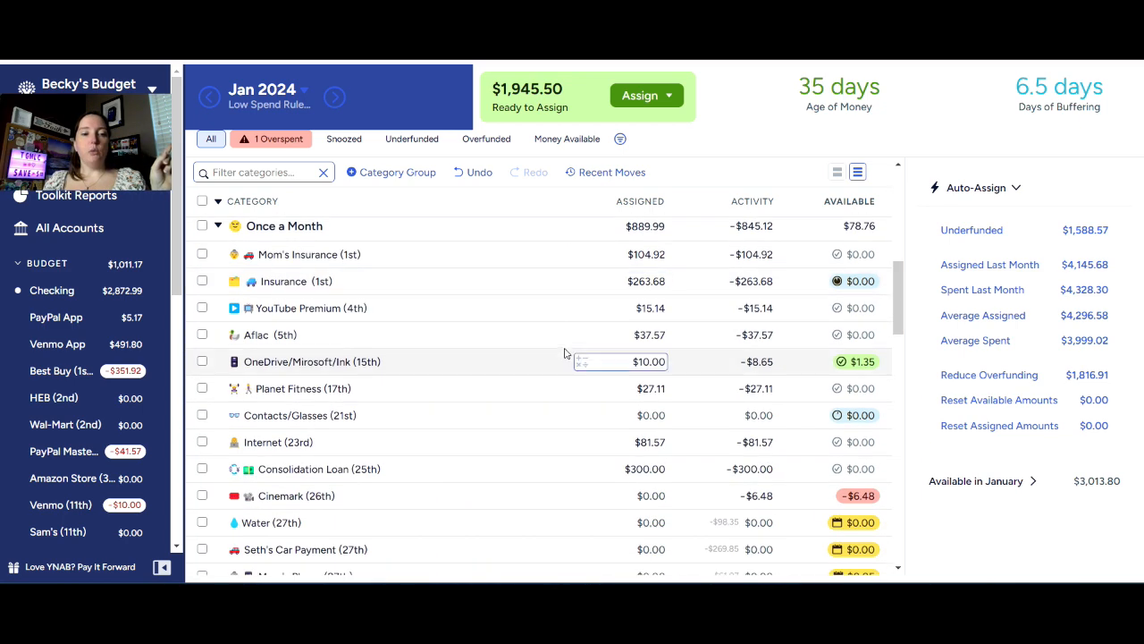
{"action": "scroll", "coordinate": [564, 353], "scroll_direction": "down", "scroll_amount": 1}
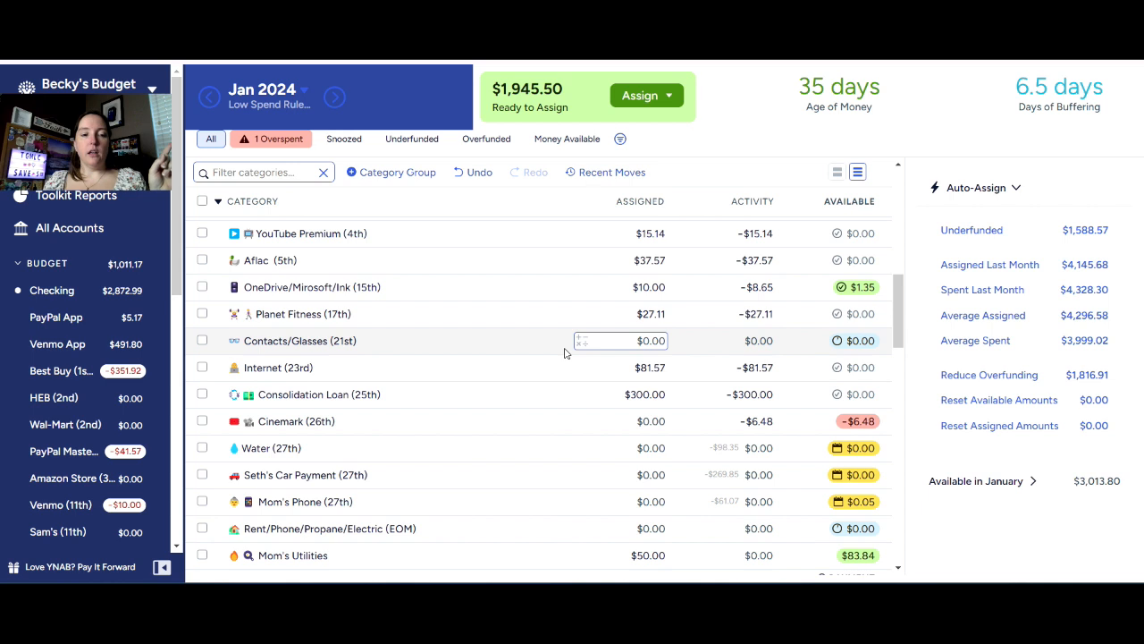
{"action": "left_click", "coordinate": [657, 421]}
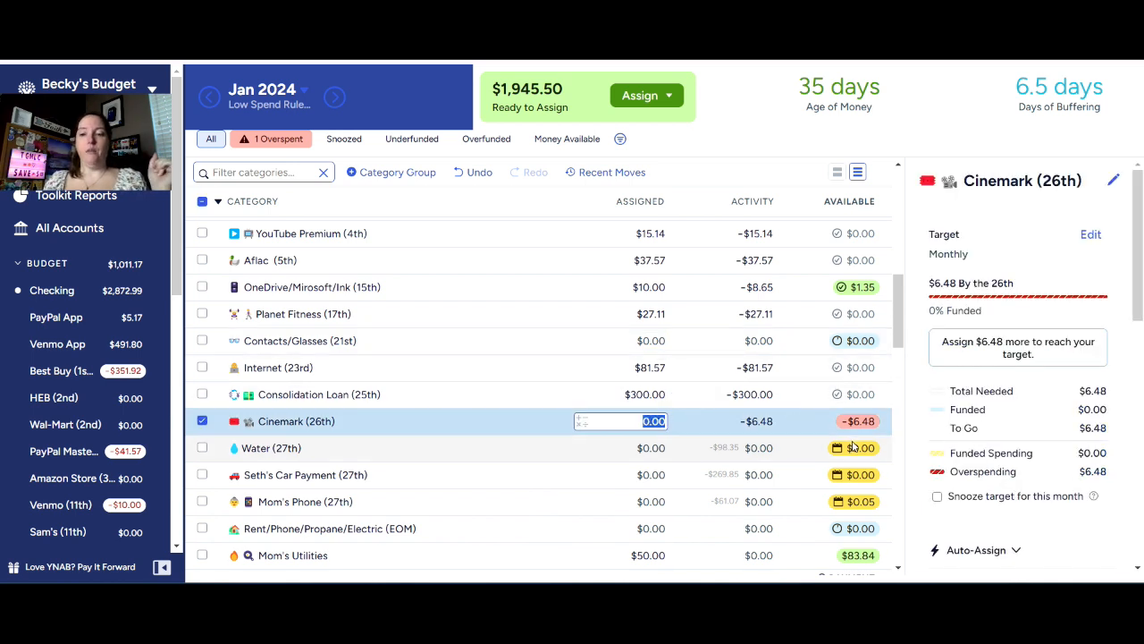
{"action": "scroll", "coordinate": [937, 380], "scroll_direction": "down", "scroll_amount": 2}
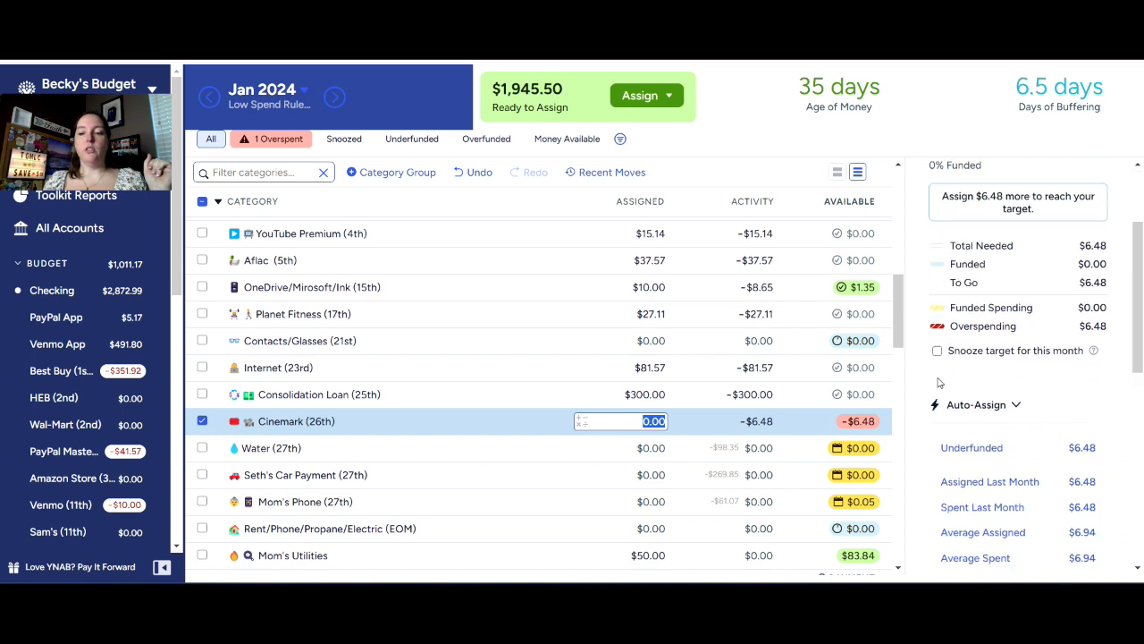
{"action": "left_click", "coordinate": [986, 451]}
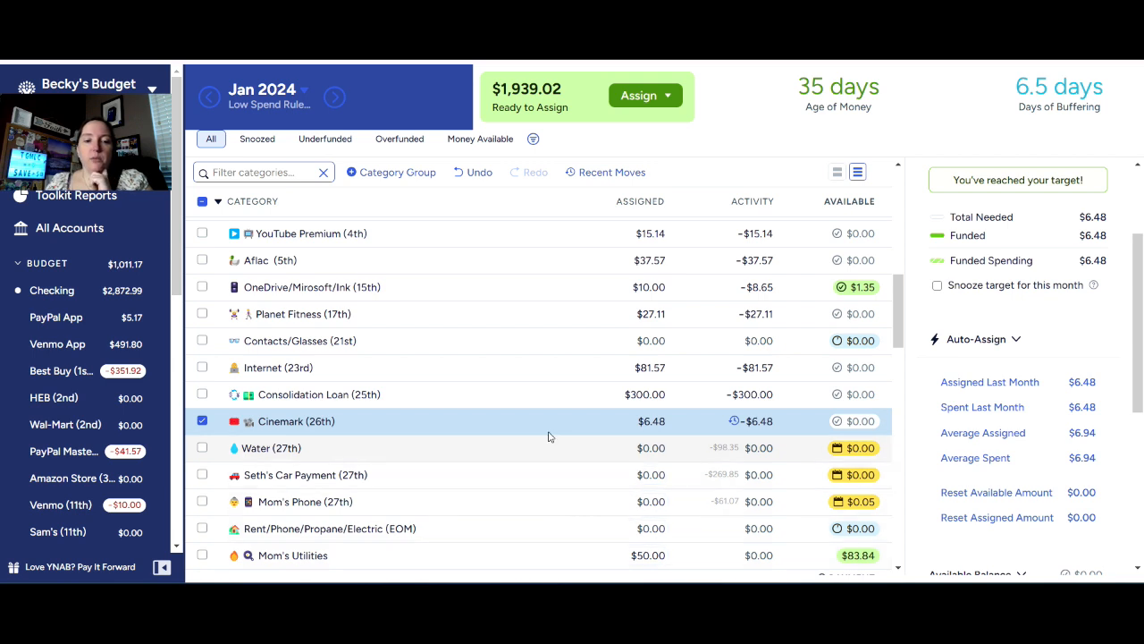
Assign $98.35 to Water (27th) and auto-assign the underfunded $325.27 to the car payment category due on the 27th.
{"action": "left_click", "coordinate": [658, 447]}
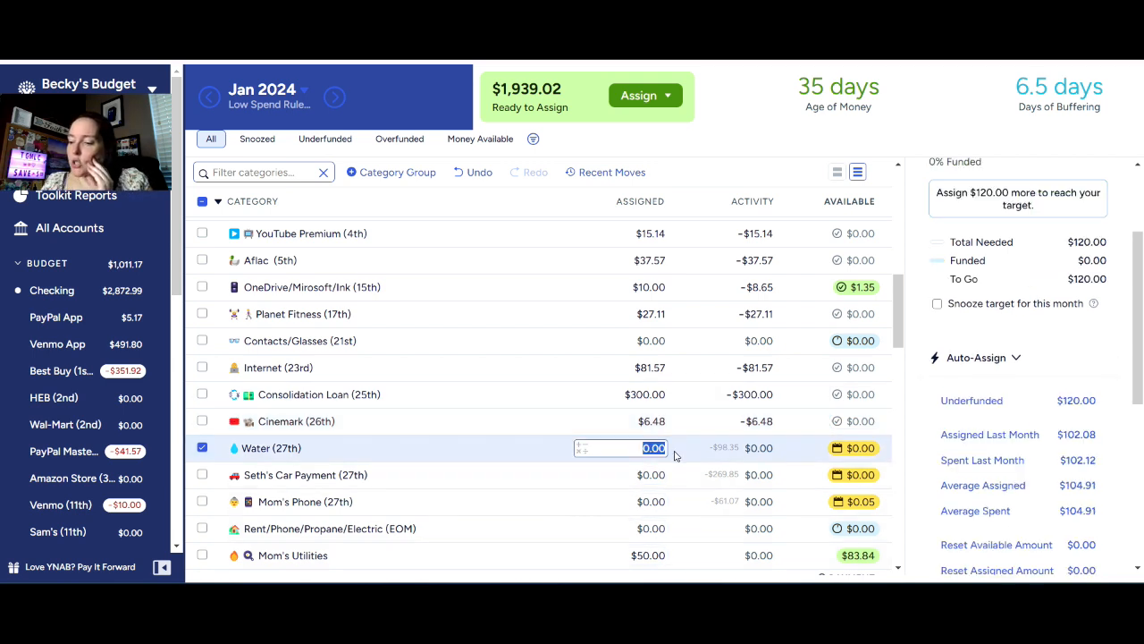
{"action": "type", "text": "98.35"}
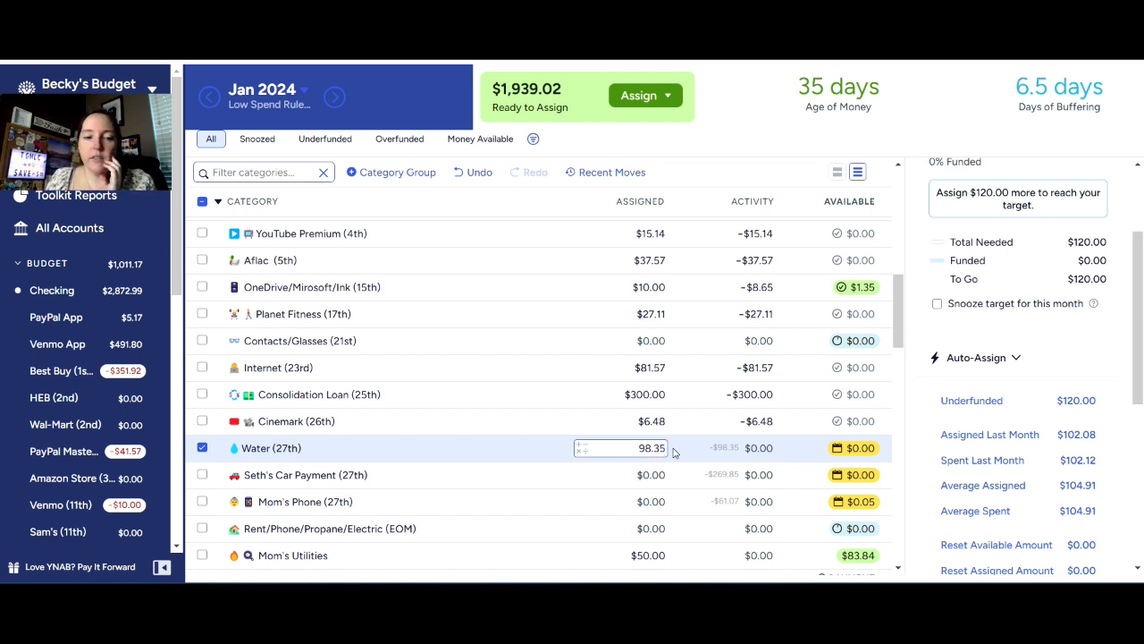
{"action": "left_click", "coordinate": [657, 474]}
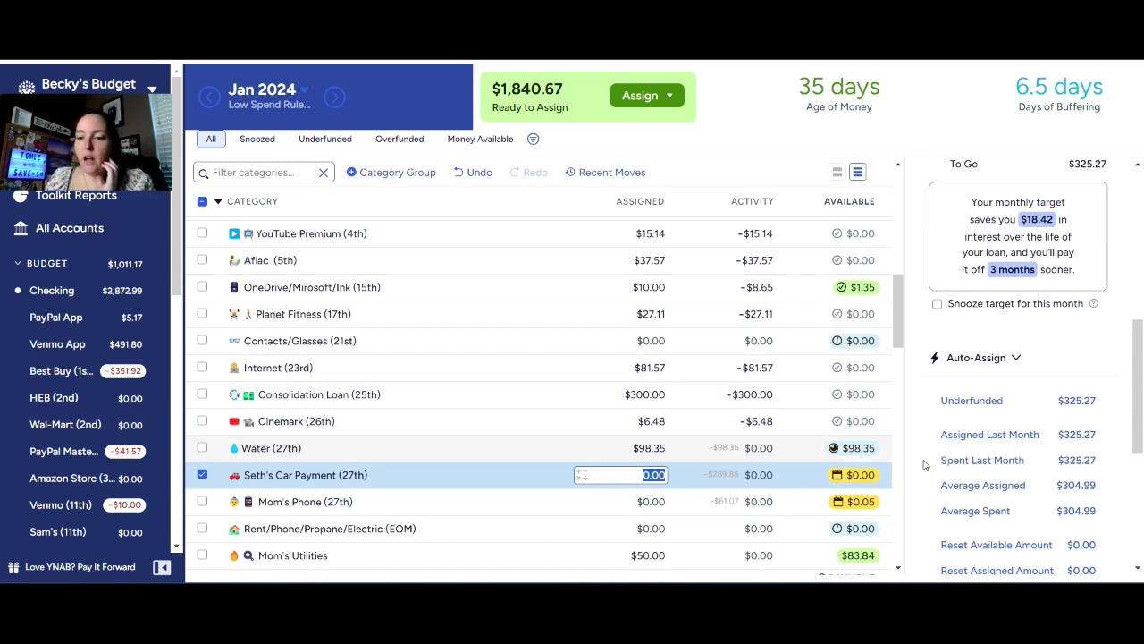
{"action": "left_click", "coordinate": [972, 411]}
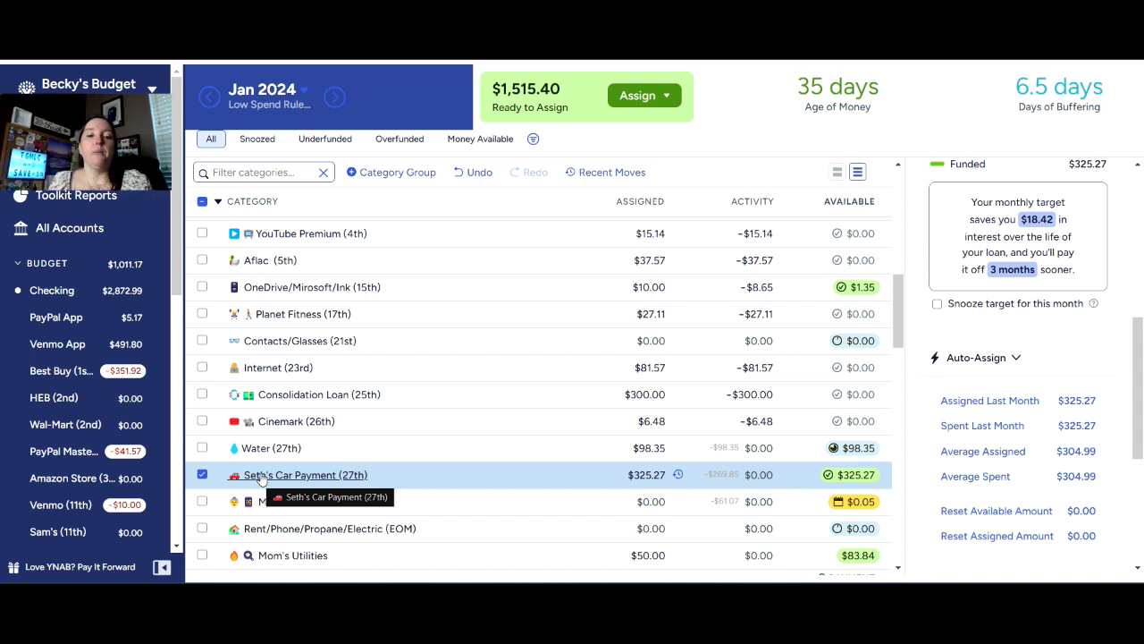
Move the $0.05 available in Mom's Phone (27th) back to Ready to Assign for January 2024.
{"action": "scroll", "coordinate": [295, 476], "scroll_direction": "down", "scroll_amount": 1}
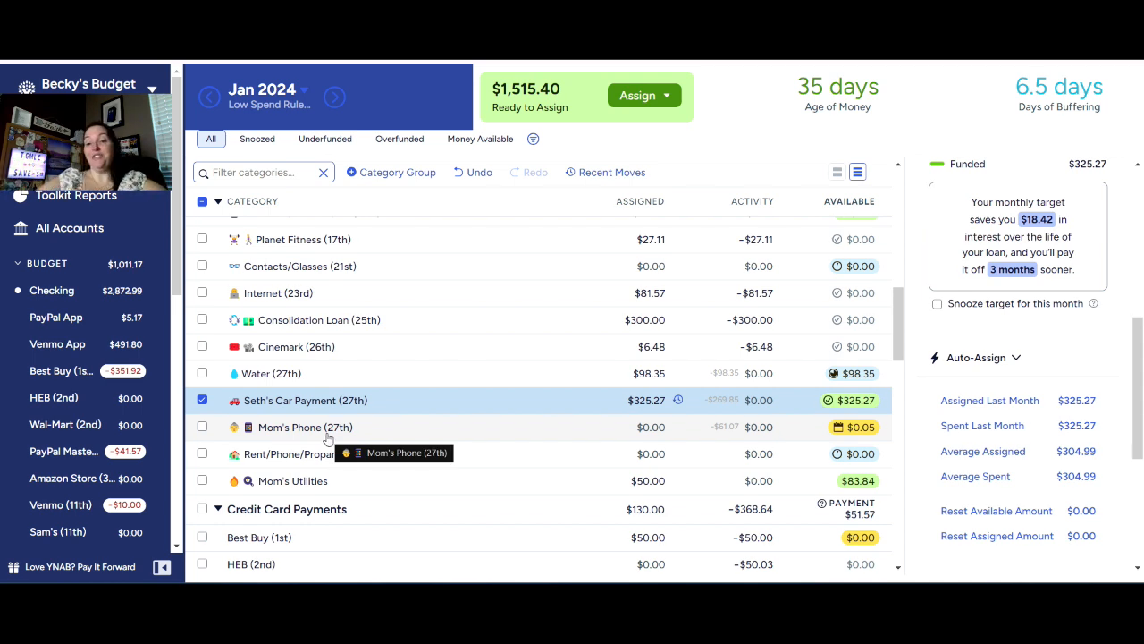
{"action": "left_click", "coordinate": [822, 438]}
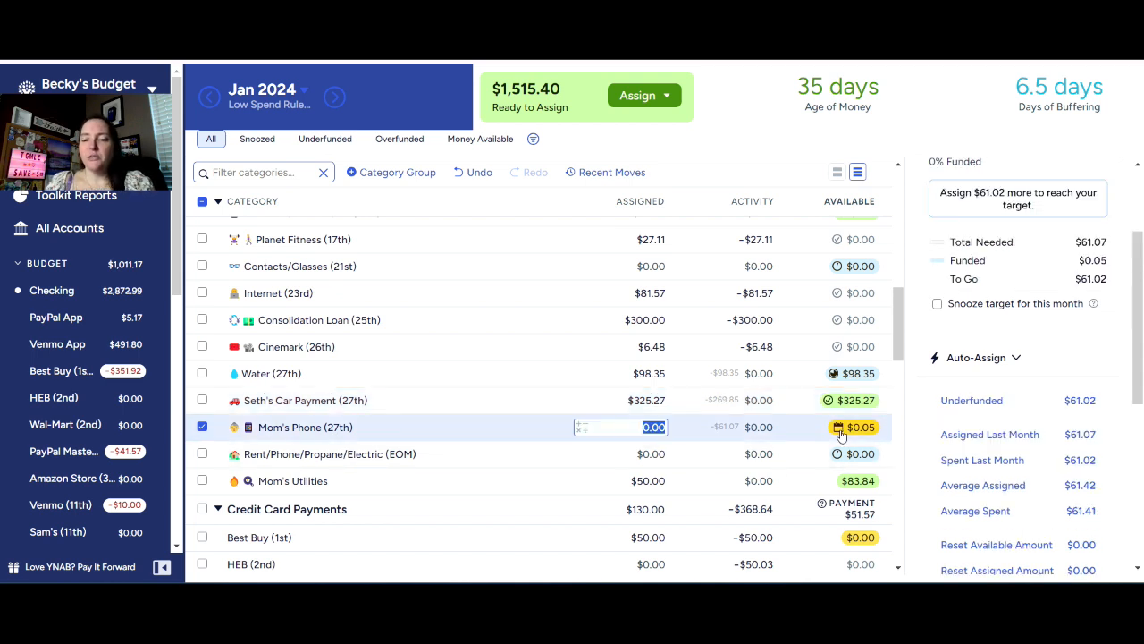
{"action": "left_click", "coordinate": [845, 429]}
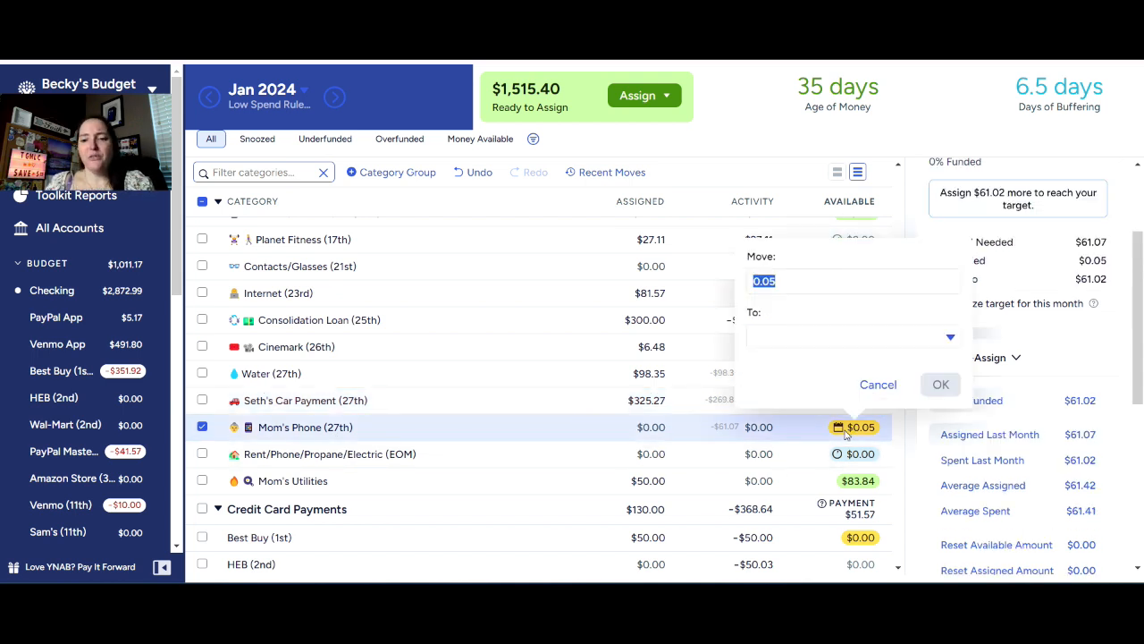
{"action": "left_click", "coordinate": [948, 336]}
{"action": "left_click", "coordinate": [872, 90]}
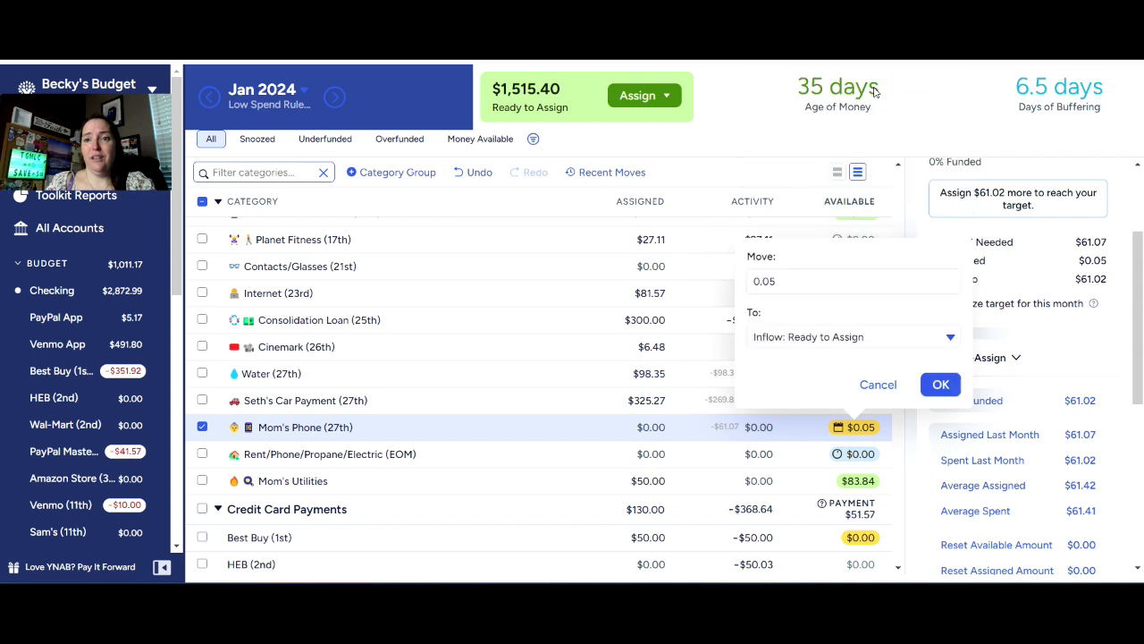
{"action": "left_click", "coordinate": [926, 385]}
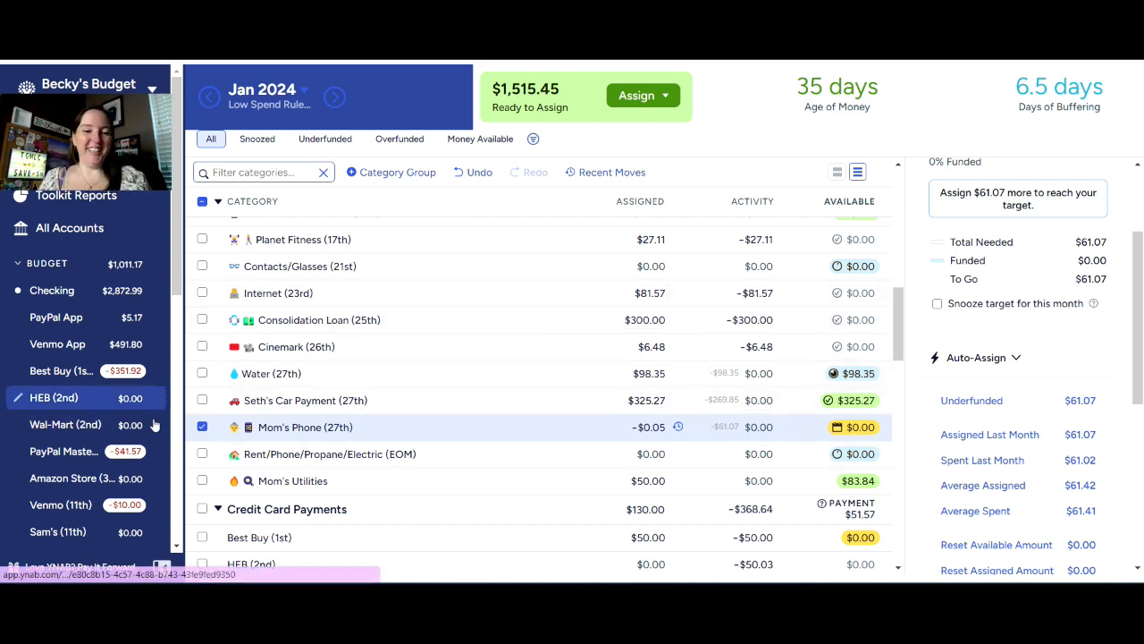
{"action": "left_click", "coordinate": [202, 429]}
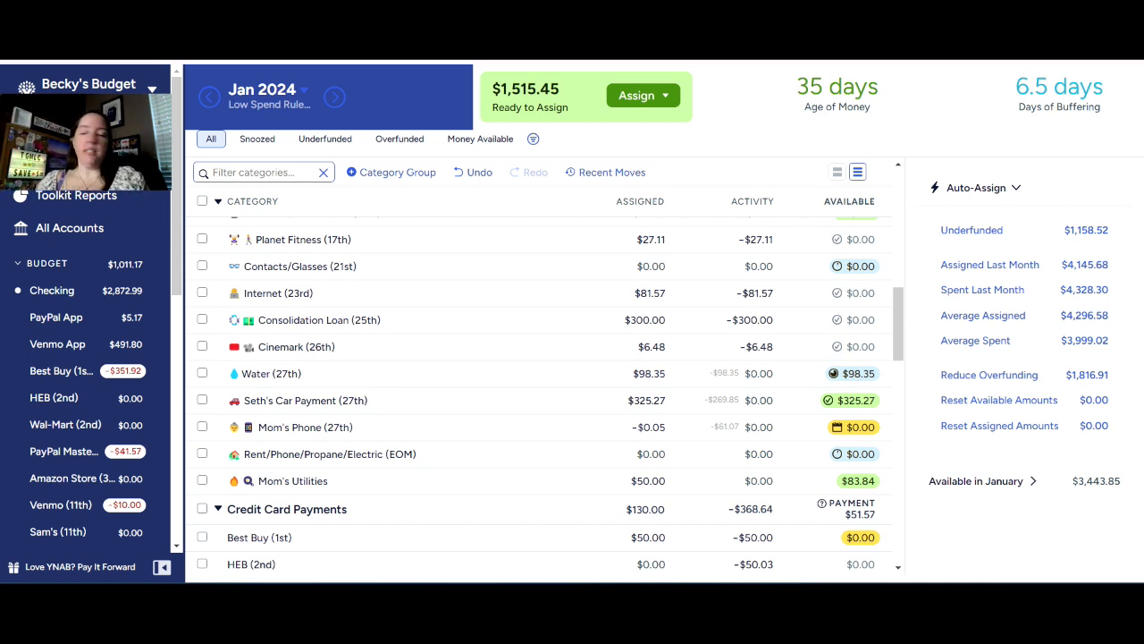
Assign $522.84 to the Rent/Phone/Propane/Electric (EOM) category for January 2024.
{"action": "mouse_move", "coordinate": [1024, 87]}
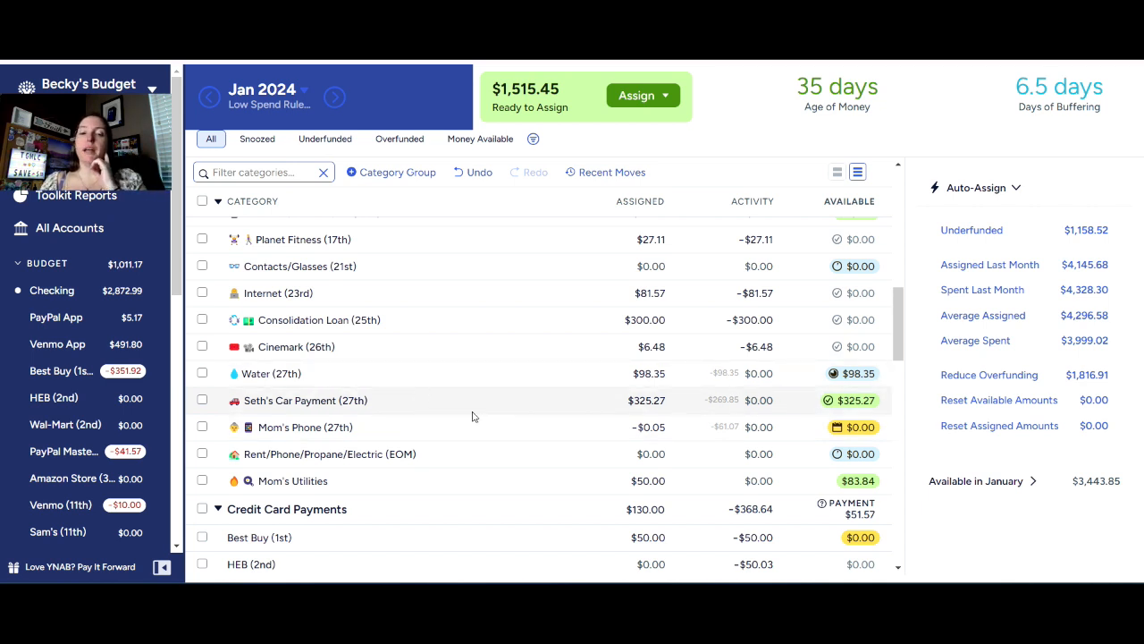
{"action": "scroll", "coordinate": [474, 417], "scroll_direction": "down", "scroll_amount": 1}
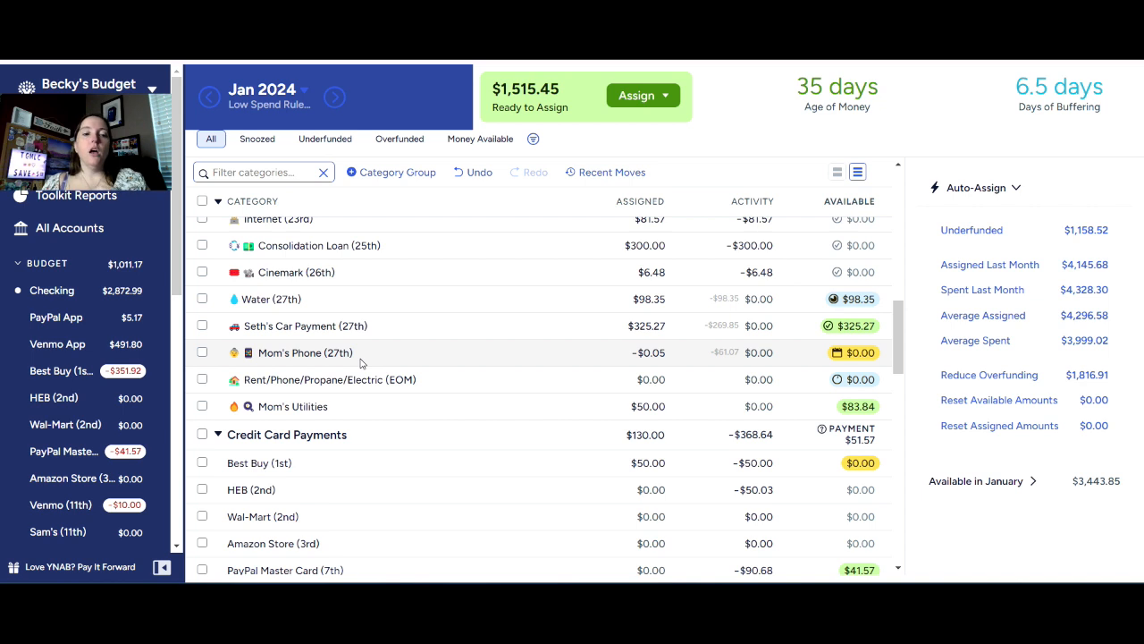
{"action": "left_click", "coordinate": [444, 390]}
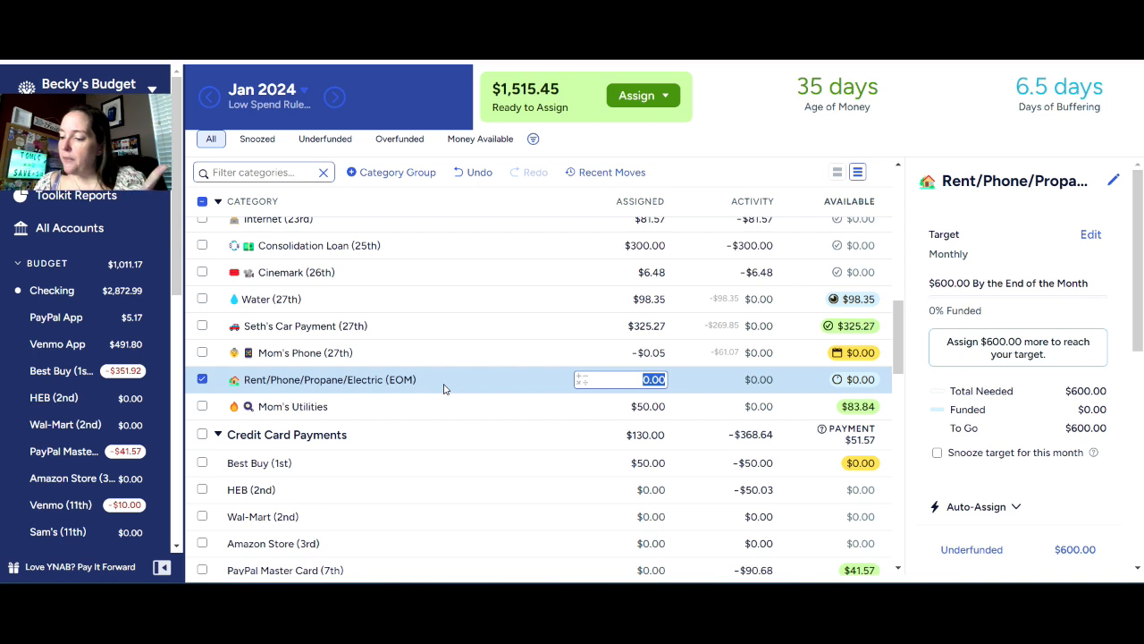
{"action": "type", "text": "522.84"}
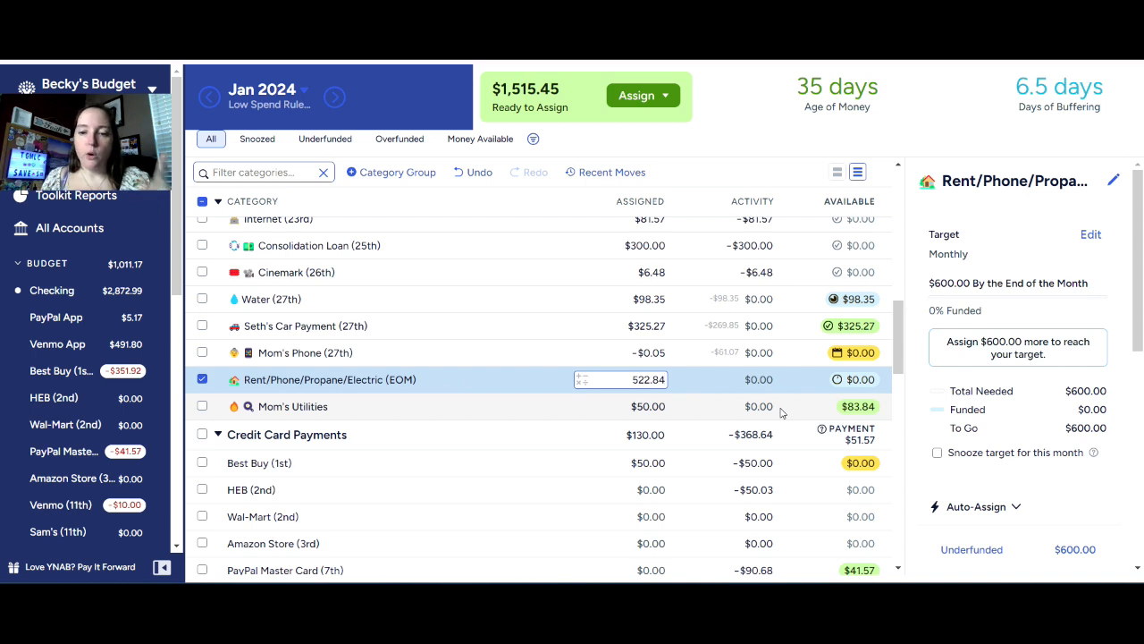
{"action": "key", "text": "Return"}
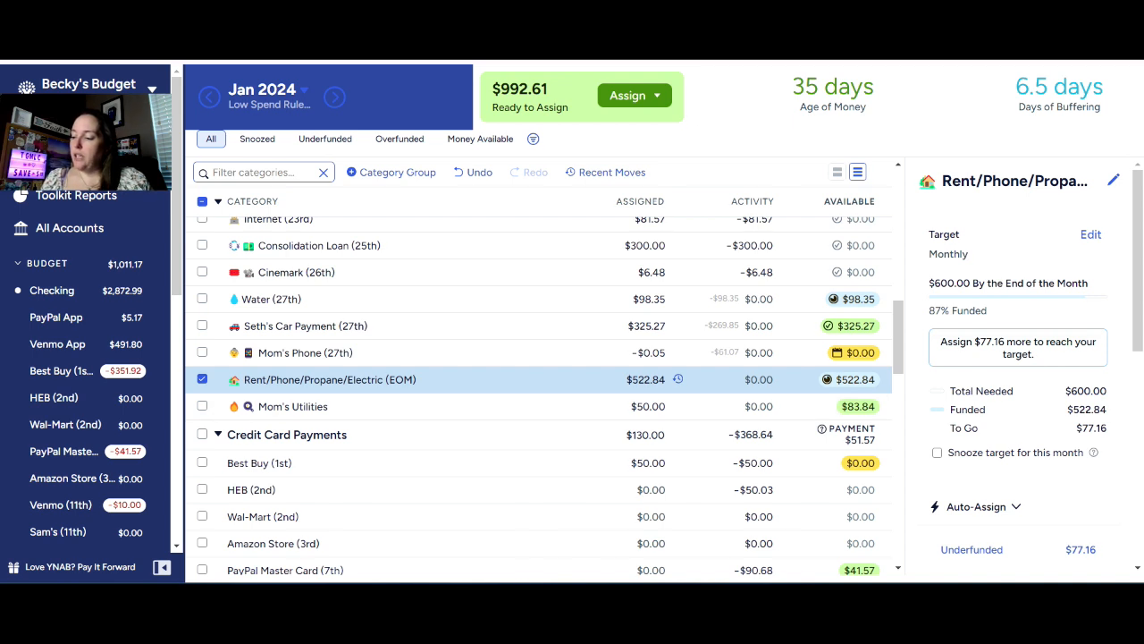
Switch the budget to February 2024 and assign $50 to the Pet Expenses category.
{"action": "left_click", "coordinate": [332, 100]}
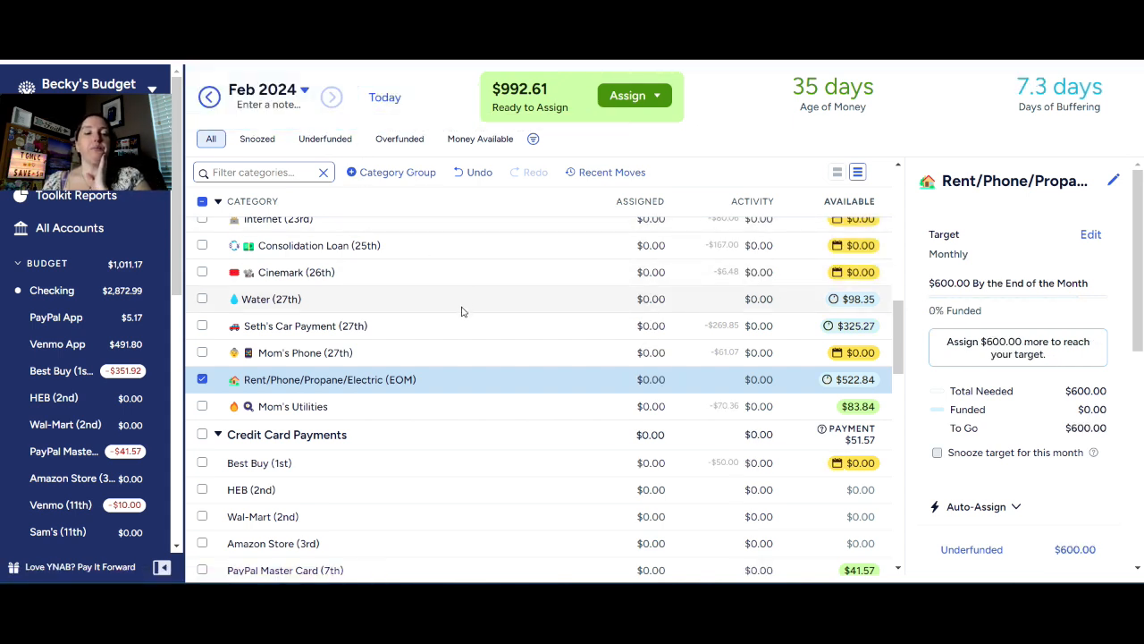
{"action": "scroll", "coordinate": [463, 311], "scroll_direction": "up", "scroll_amount": 10}
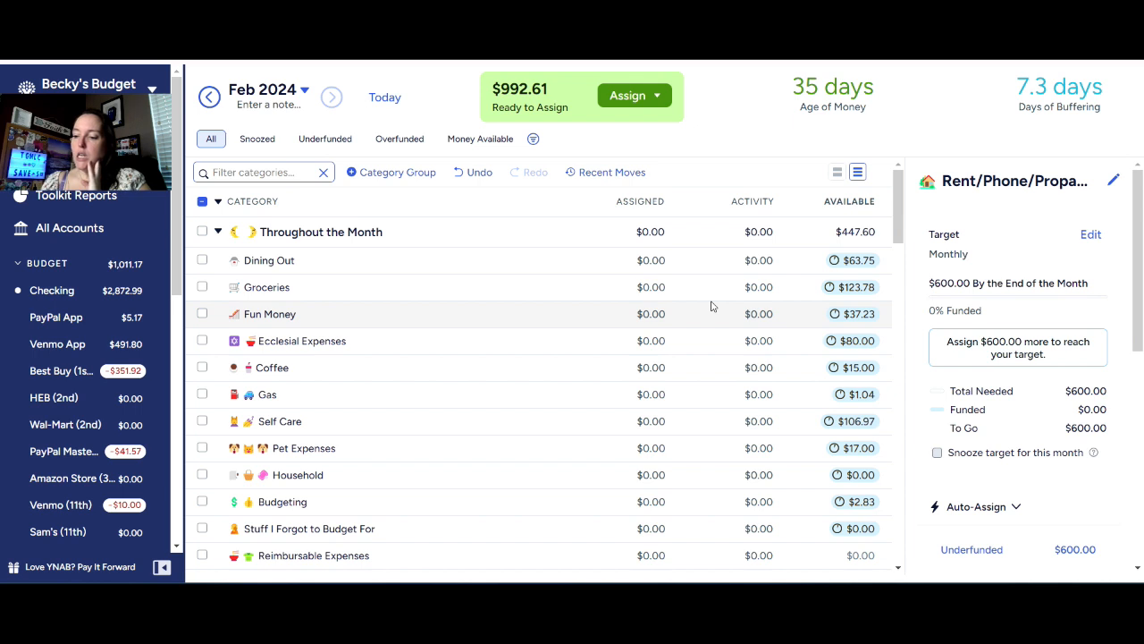
{"action": "scroll", "coordinate": [695, 336], "scroll_direction": "down", "scroll_amount": 1}
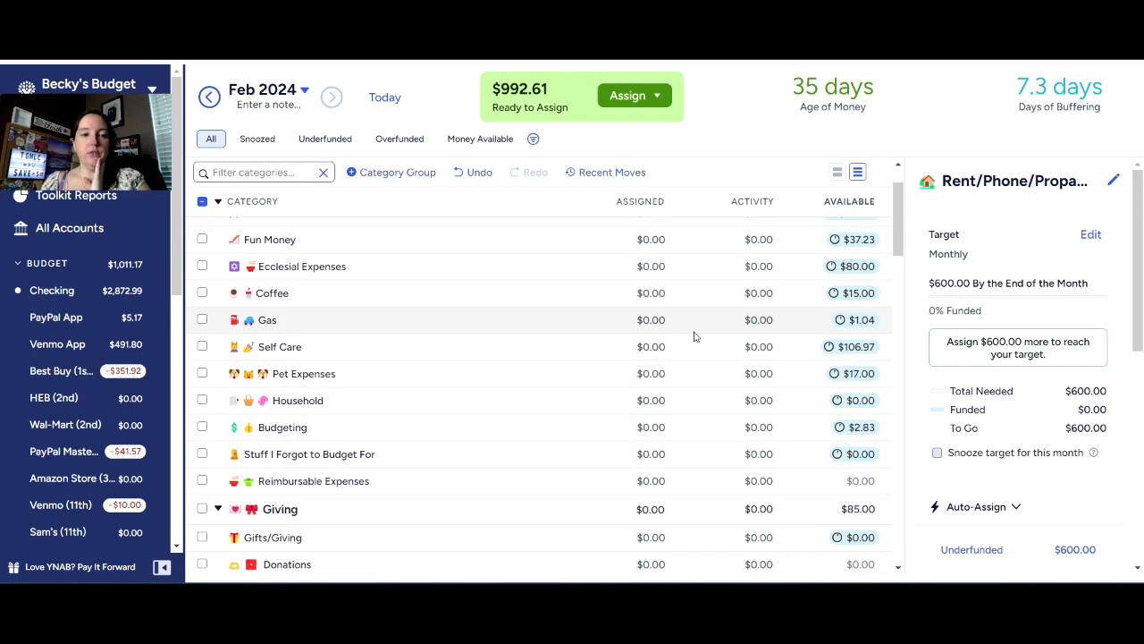
{"action": "left_click", "coordinate": [615, 379]}
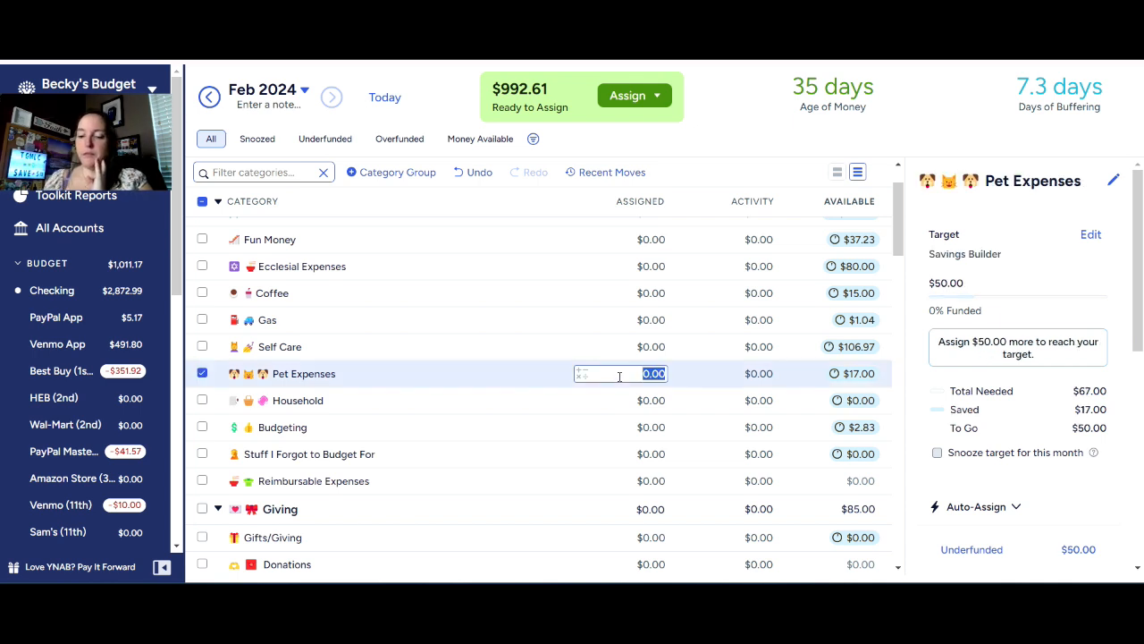
{"action": "type", "text": "50"}
{"action": "key", "text": "Return"}
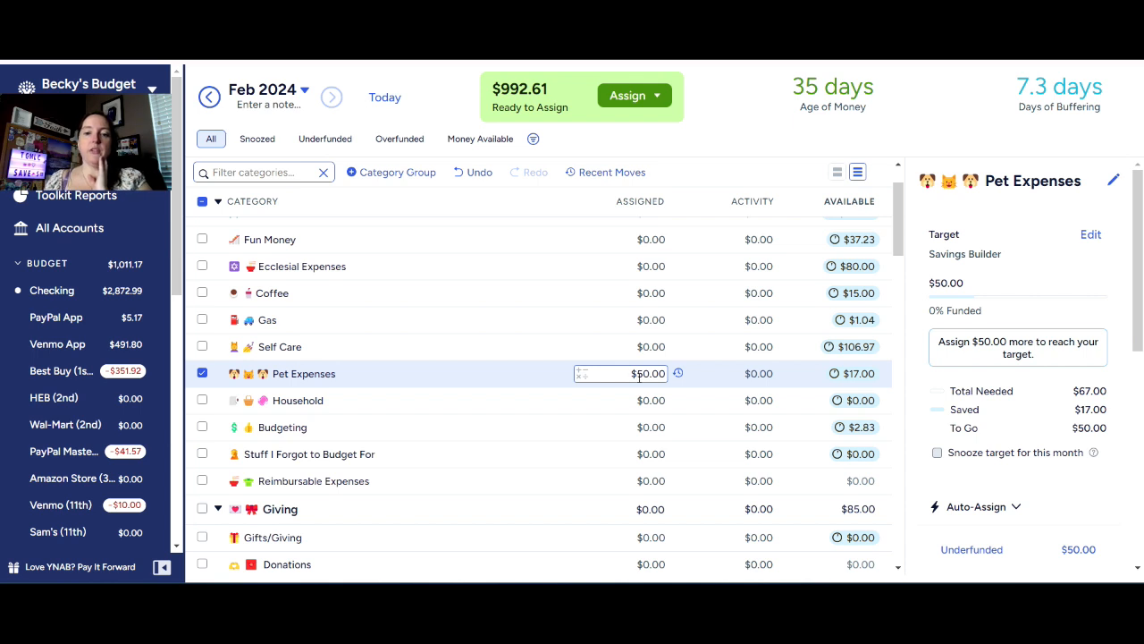
Assign $100 to the Household category and $25 to the Budgeting category for February 2024.
{"action": "left_click", "coordinate": [651, 397]}
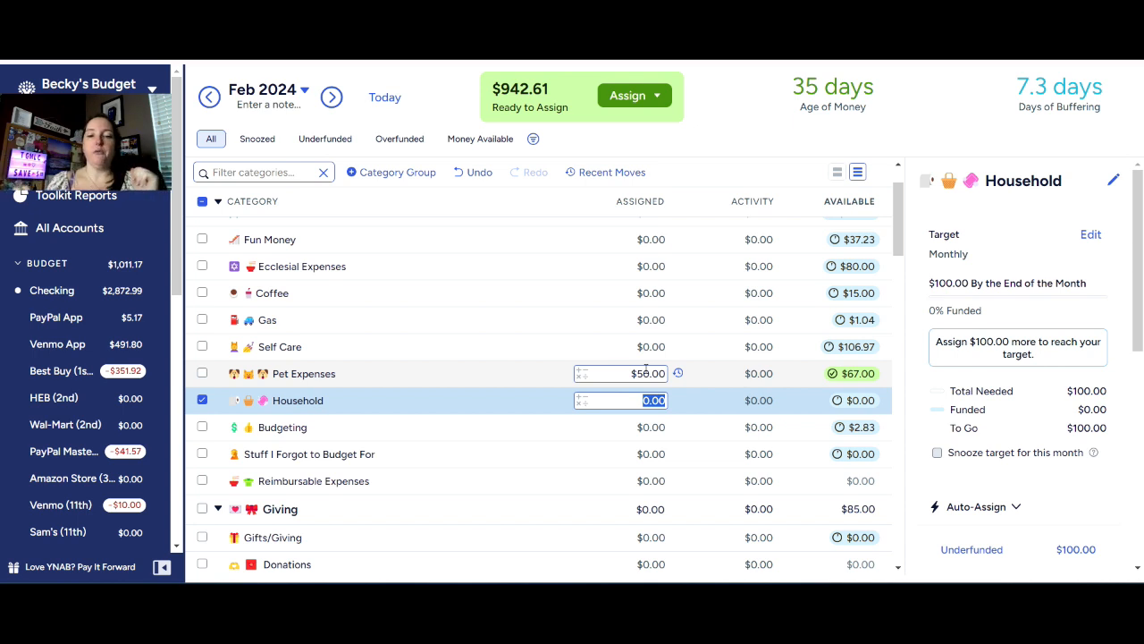
{"action": "type", "text": "100"}
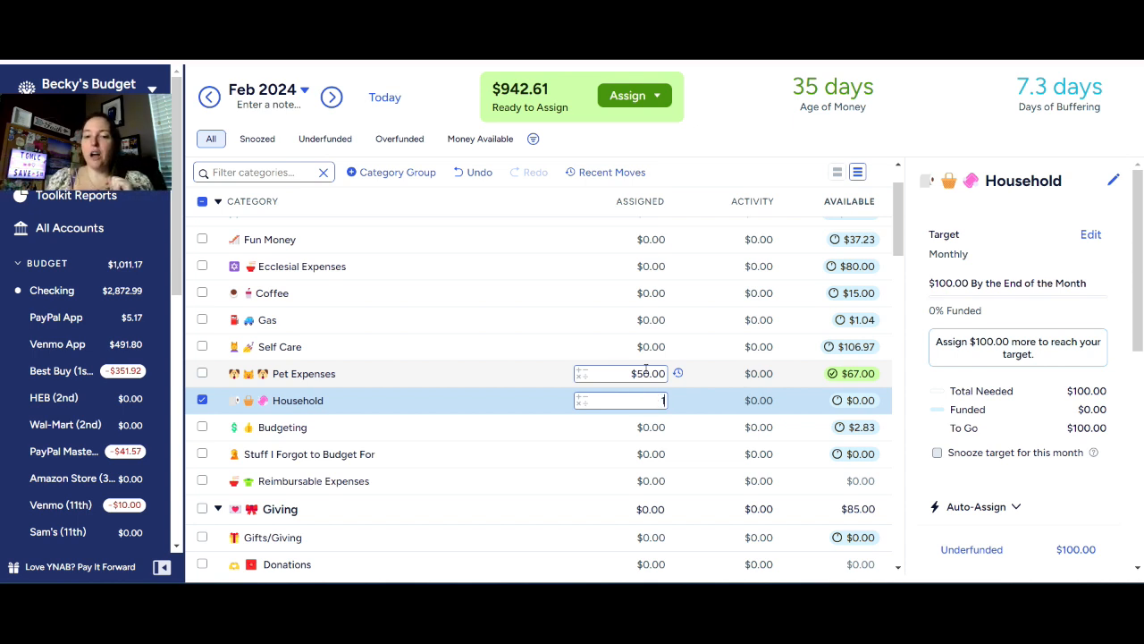
{"action": "key", "text": "Return"}
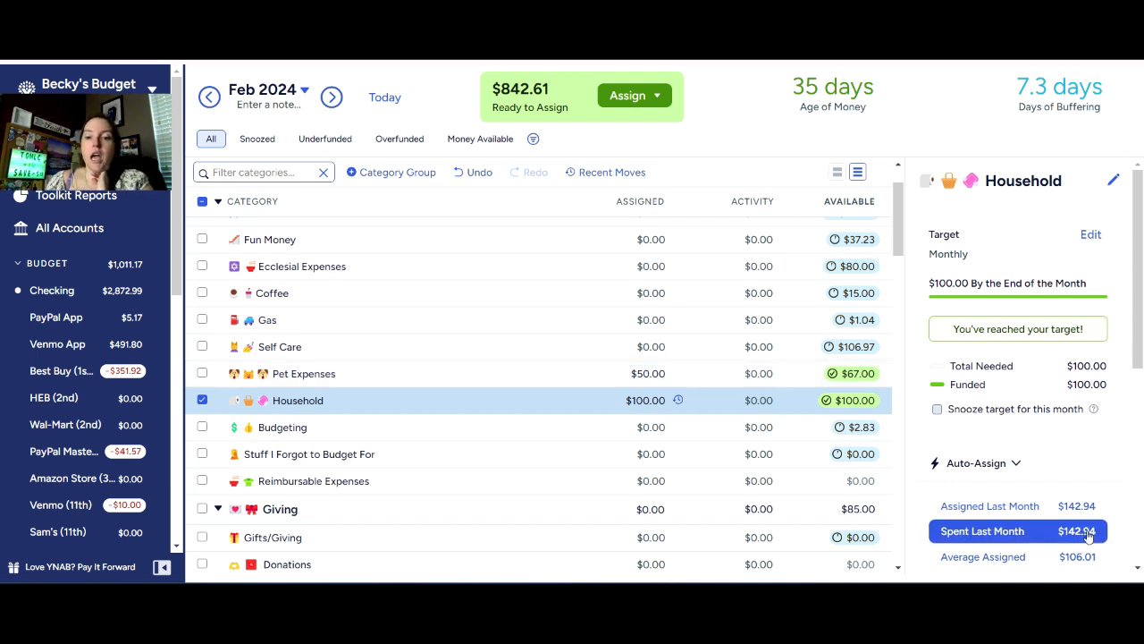
{"action": "left_click", "coordinate": [644, 430]}
{"action": "type", "text": "25"}
{"action": "key", "text": "Return"}
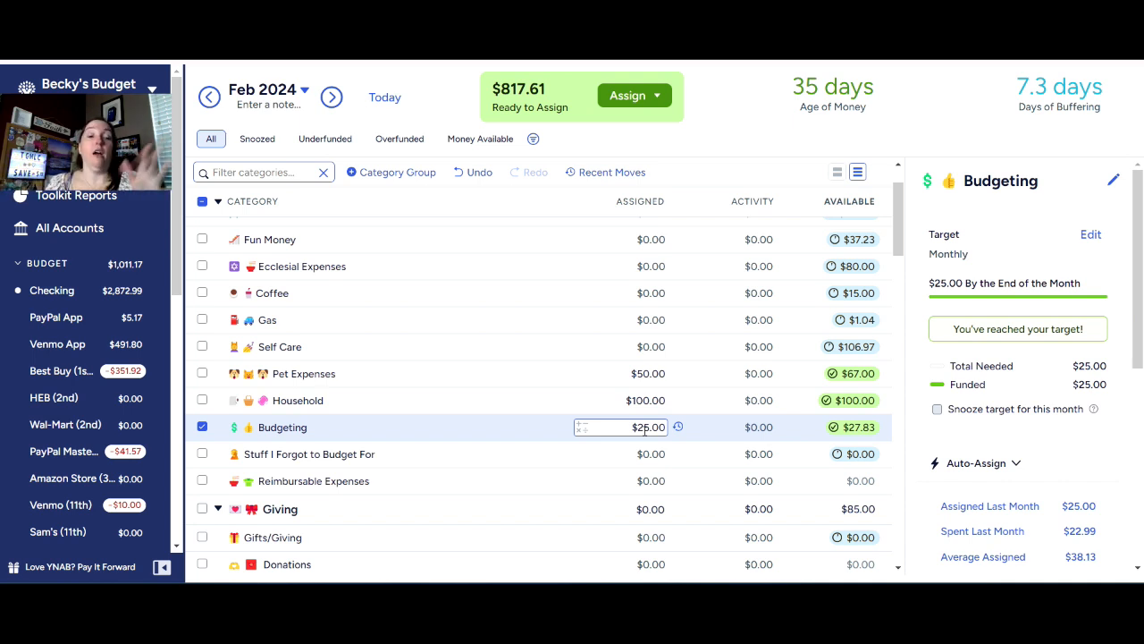
{"action": "key", "text": "Return"}
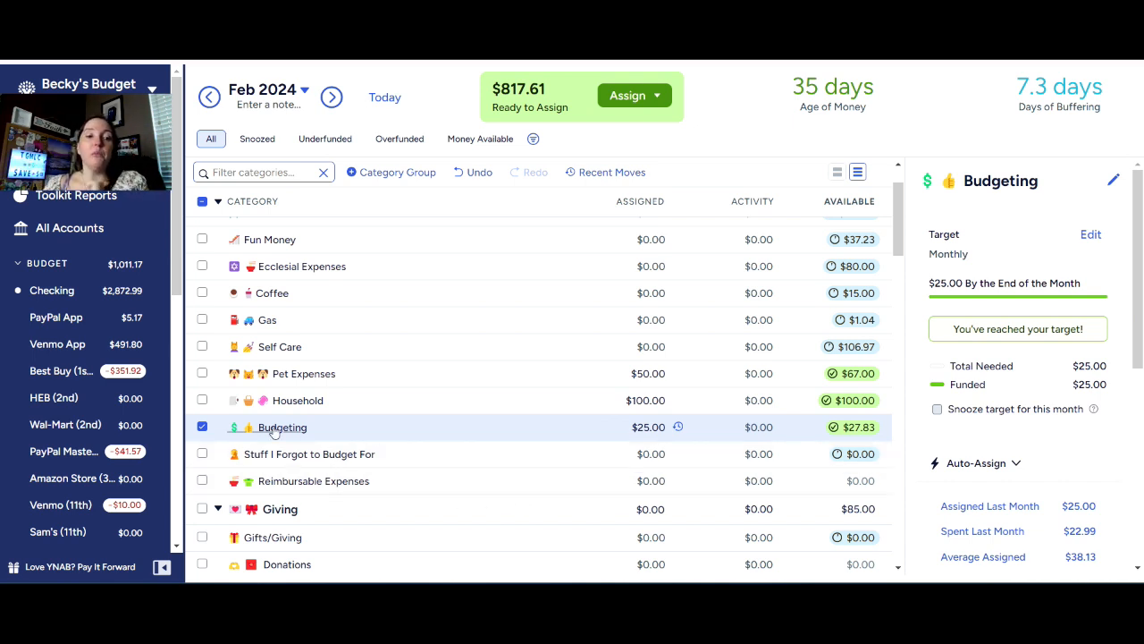
{"action": "left_click", "coordinate": [202, 426]}
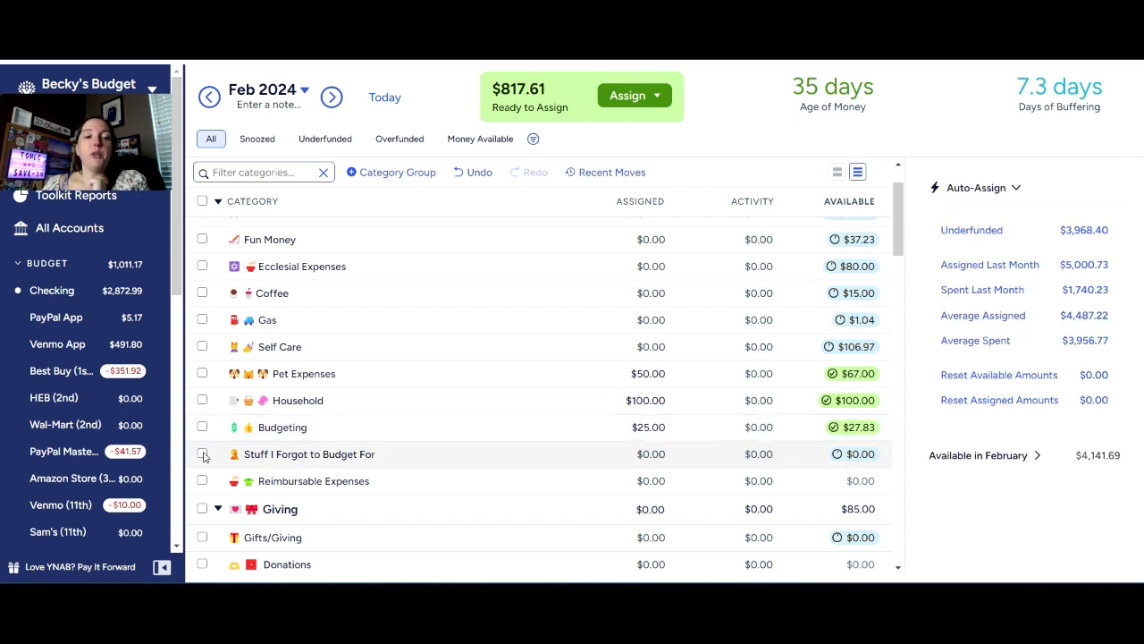
Assign $20 to the Stuff I Forgot to Budget For category for February 2024.
{"action": "left_click", "coordinate": [202, 454]}
{"action": "type", "text": "20"}
{"action": "key", "text": "Return"}
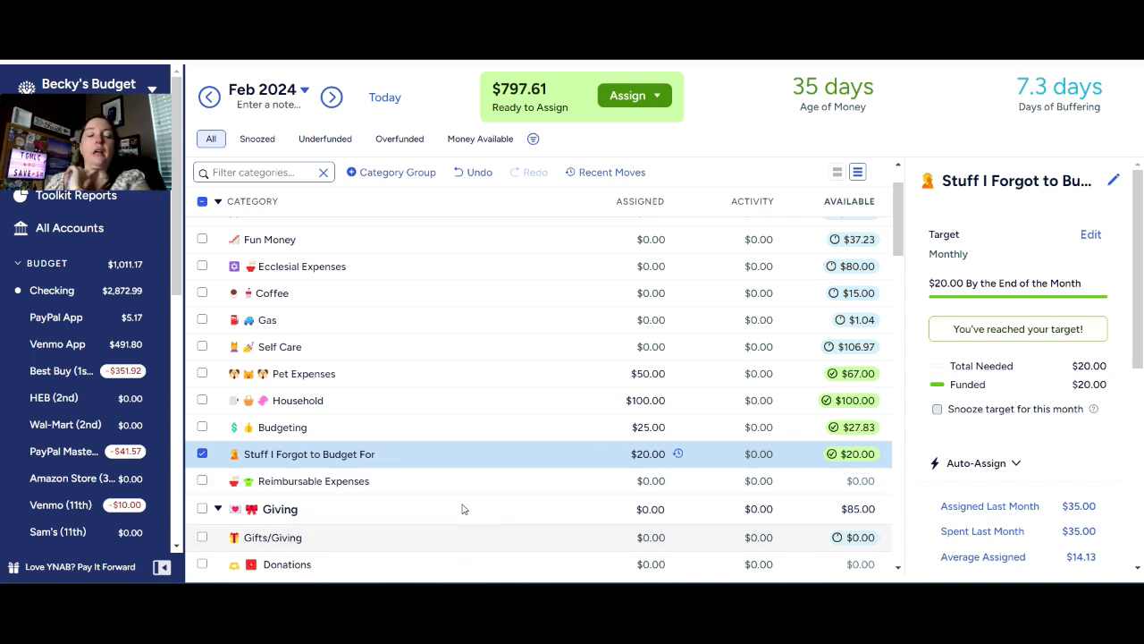
{"action": "left_click", "coordinate": [202, 454]}
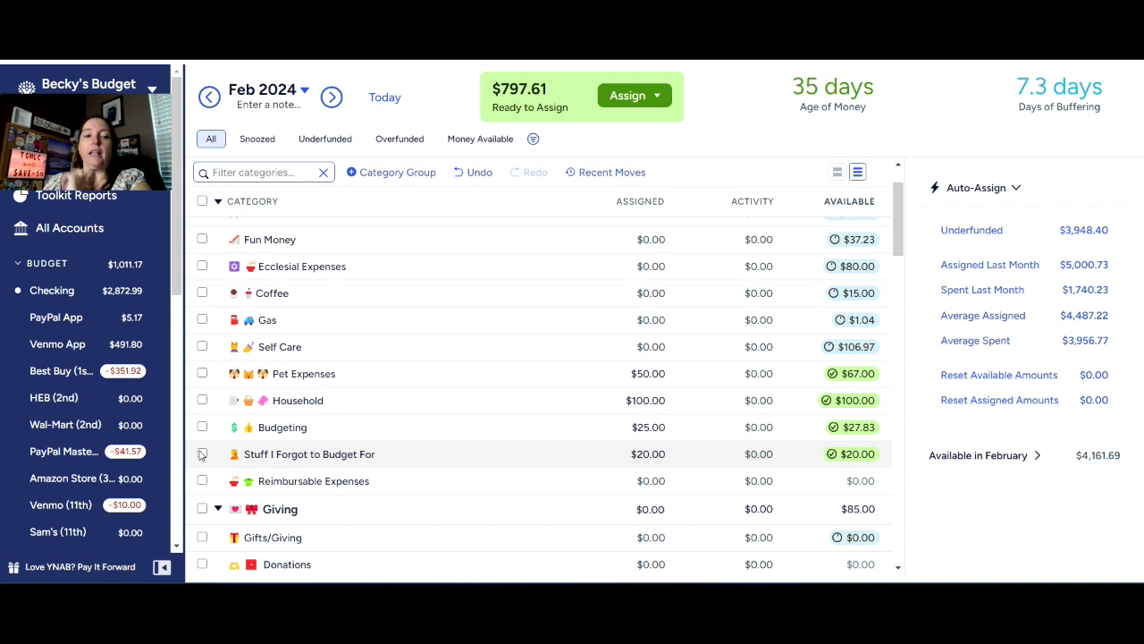
Assign $100 to the Gifts/Giving category in the Giving group for February 2024.
{"action": "scroll", "coordinate": [223, 458], "scroll_direction": "down", "scroll_amount": 1}
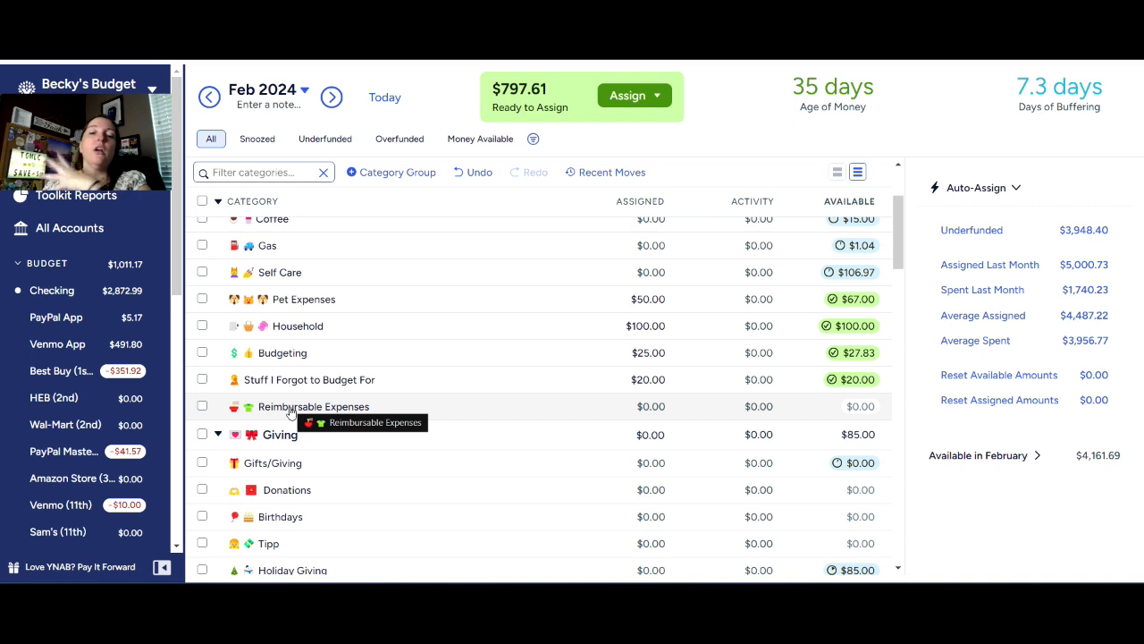
{"action": "scroll", "coordinate": [291, 411], "scroll_direction": "down", "scroll_amount": 1}
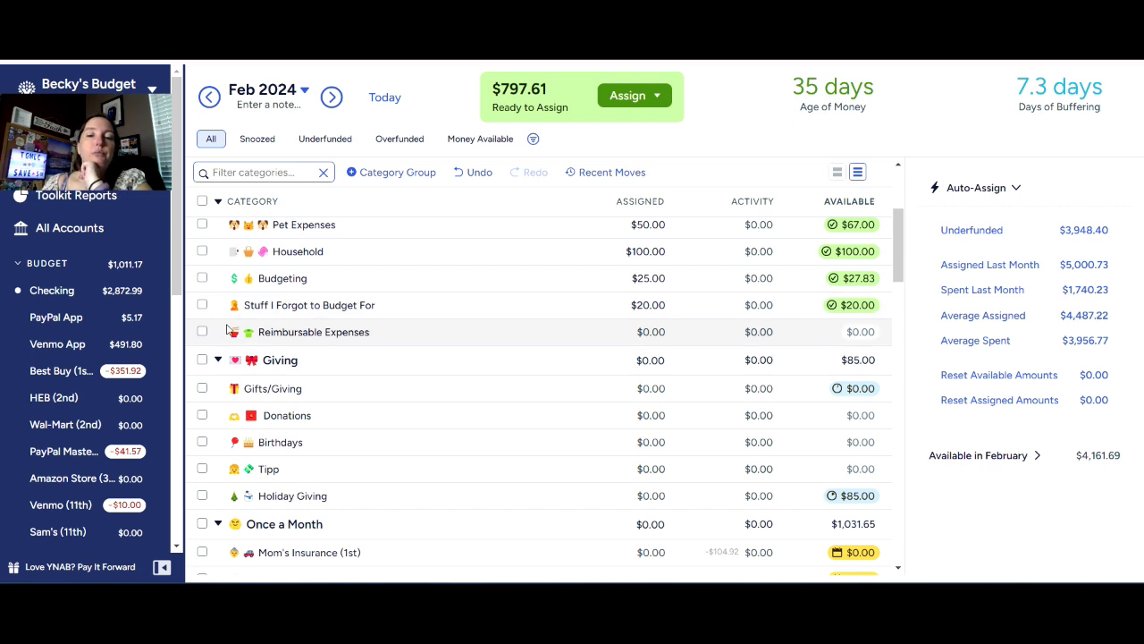
{"action": "scroll", "coordinate": [230, 330], "scroll_direction": "down", "scroll_amount": 1}
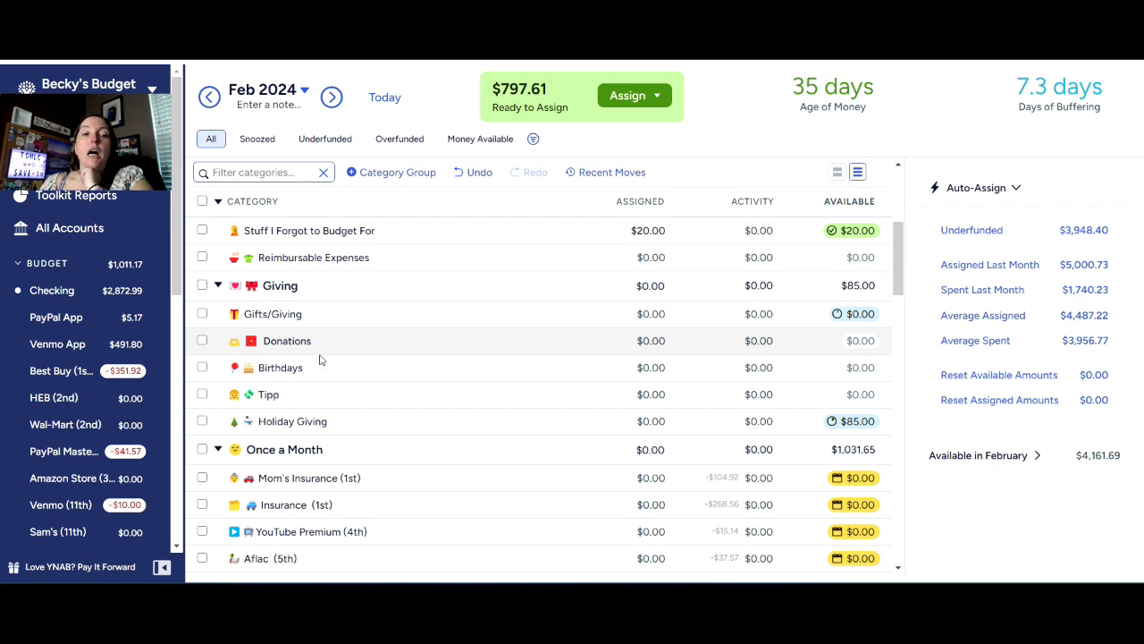
{"action": "left_click", "coordinate": [332, 322]}
{"action": "type", "text": "100"}
{"action": "key", "text": "Return"}
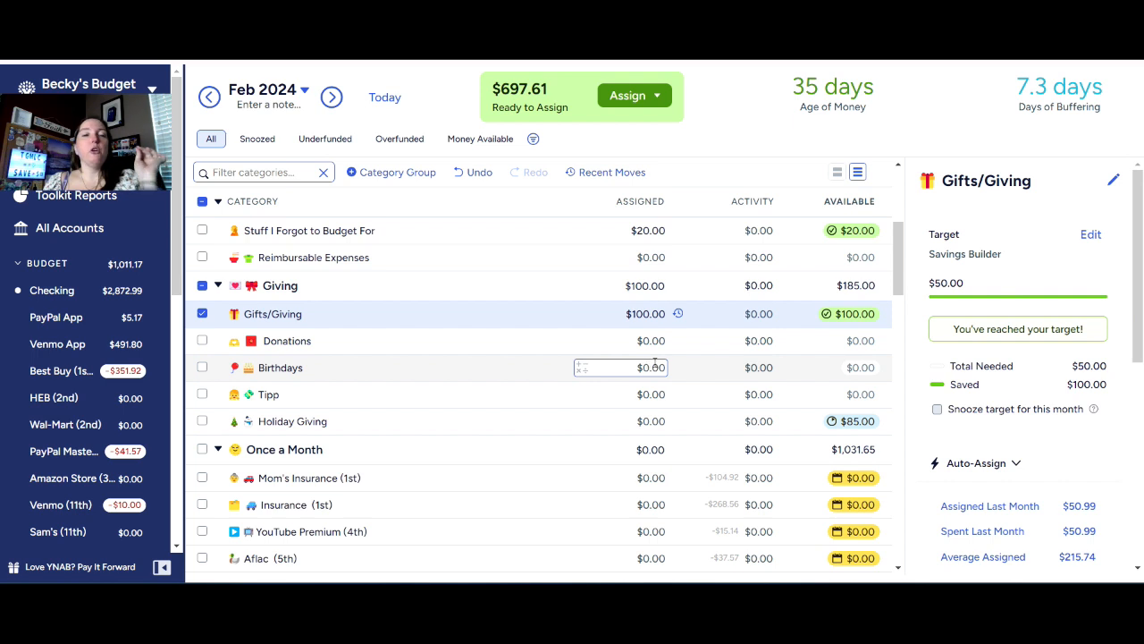
Assign $85 to the Holiday Giving category for February 2024.
{"action": "left_click", "coordinate": [653, 421]}
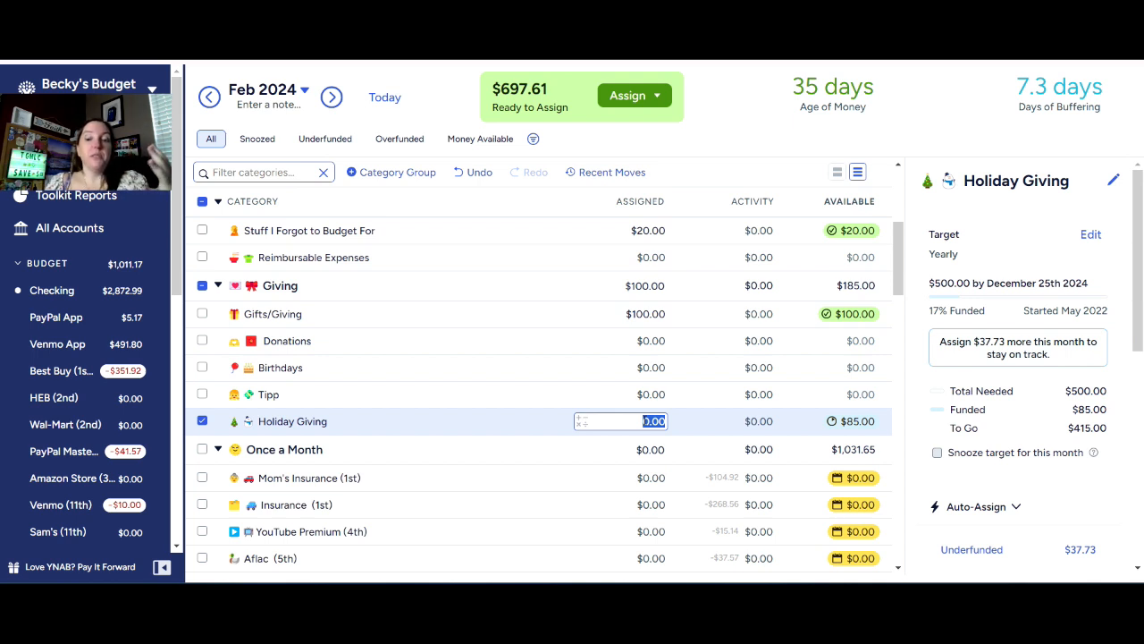
{"action": "type", "text": "+85"}
{"action": "key", "text": "Return"}
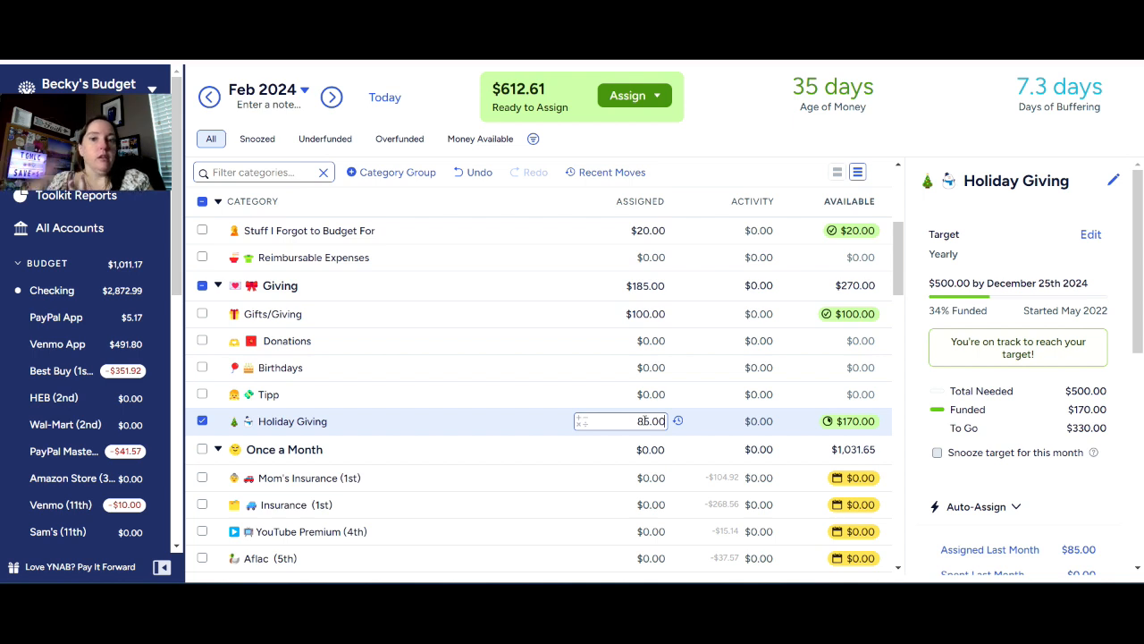
{"action": "key", "text": "Return"}
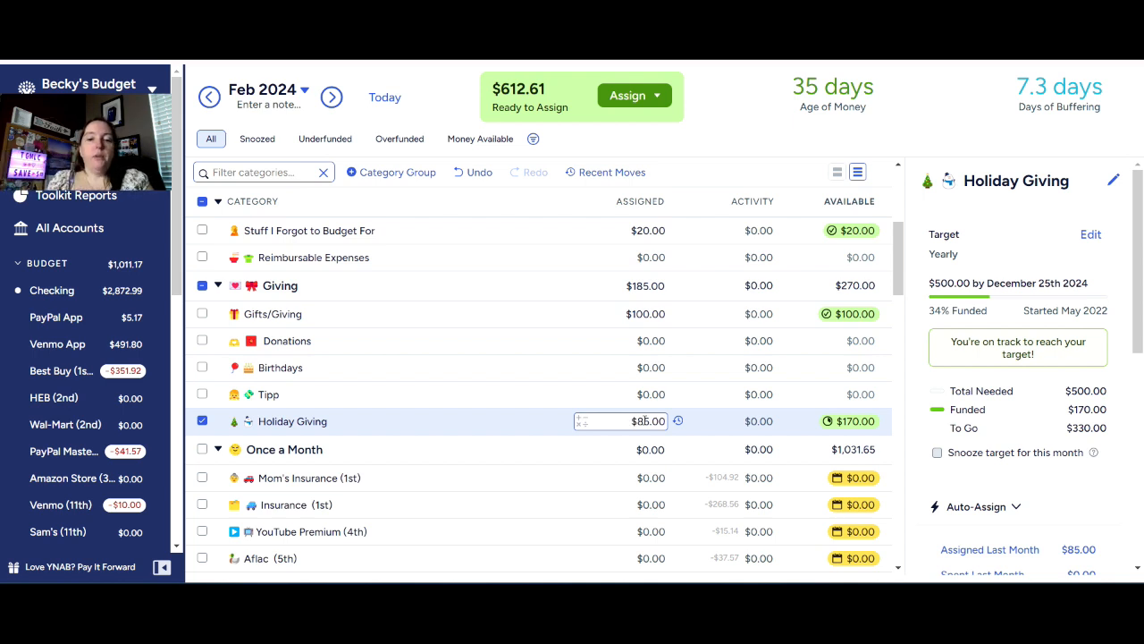
Auto-assign the underfunded amount of $104.92 to Mom's Insurance (1st) in the Once a Month group for February 2024.
{"action": "scroll", "coordinate": [594, 447], "scroll_direction": "down", "scroll_amount": 1}
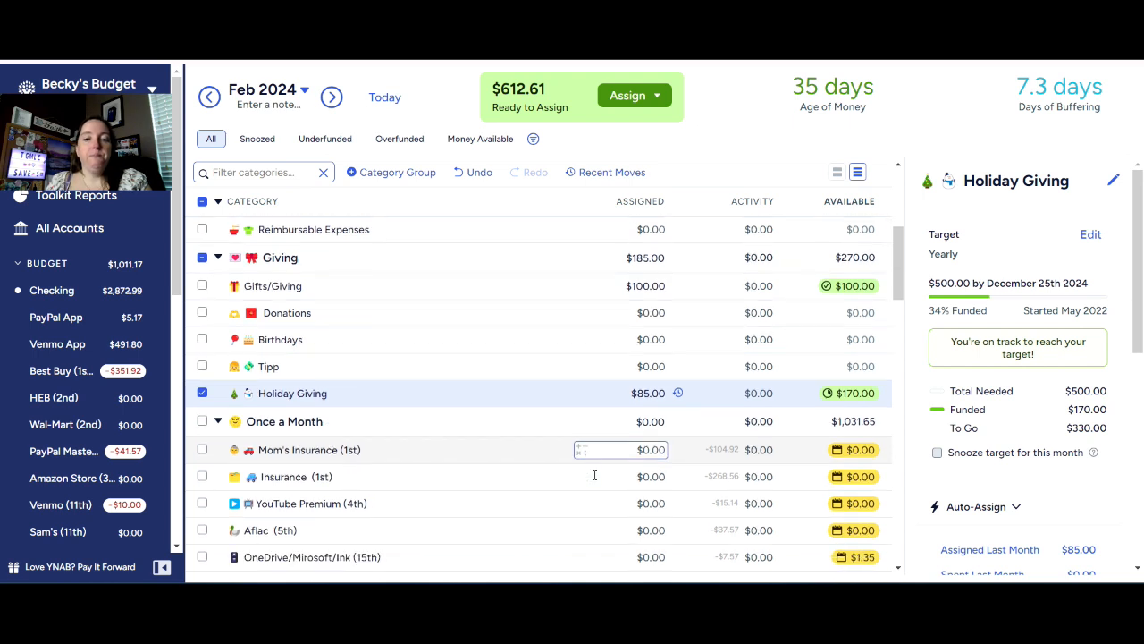
{"action": "left_click", "coordinate": [625, 403]}
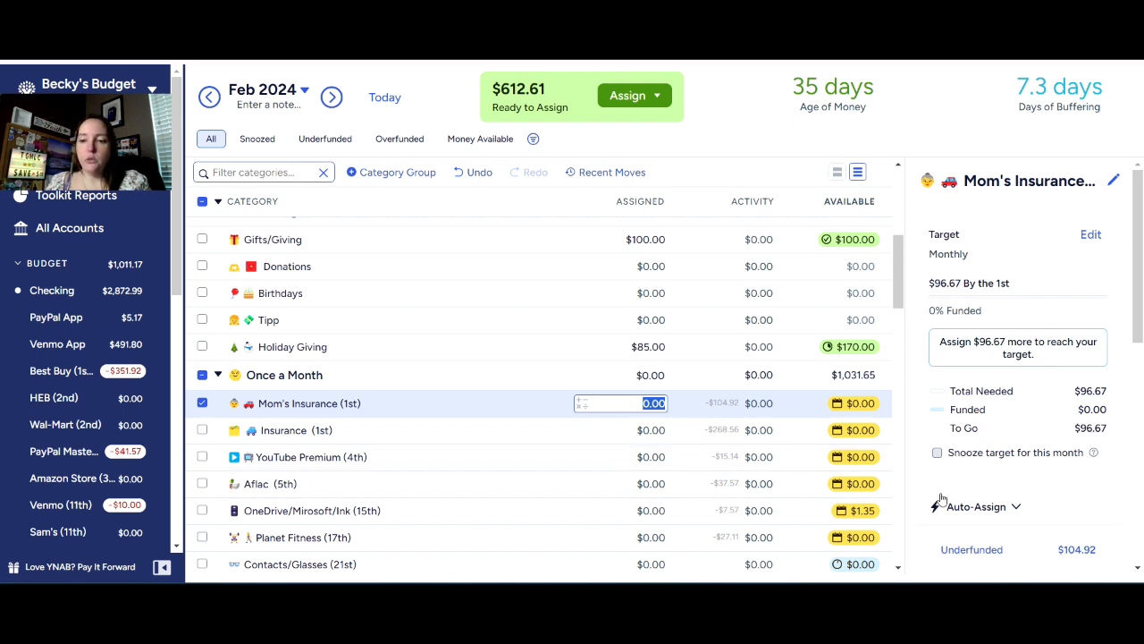
{"action": "scroll", "coordinate": [945, 487], "scroll_direction": "down", "scroll_amount": 2}
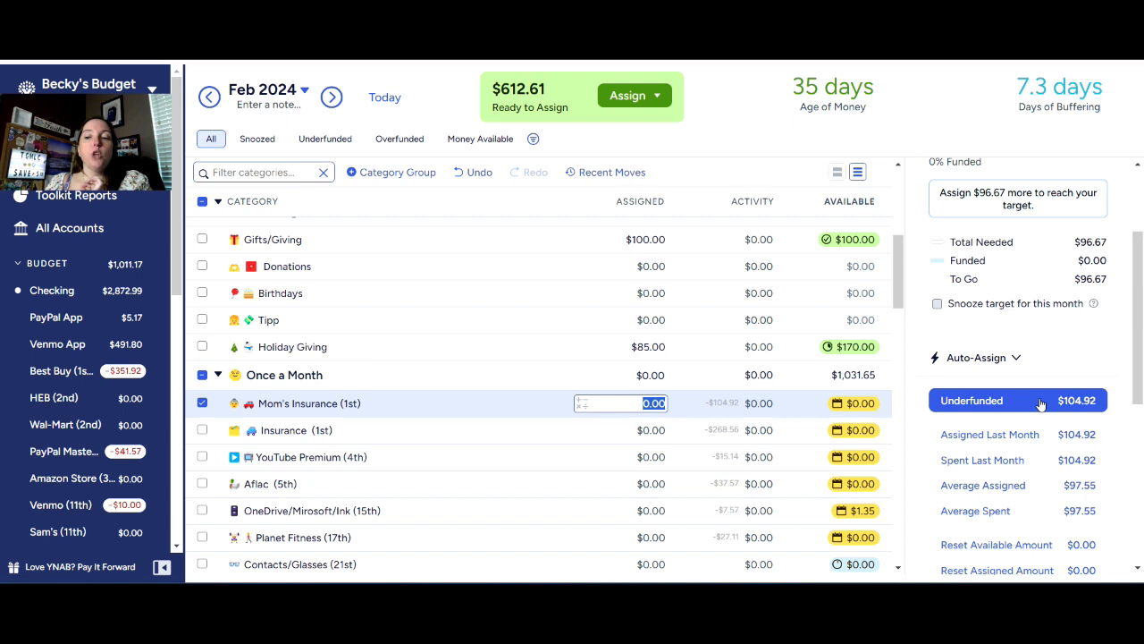
{"action": "left_click", "coordinate": [1025, 407]}
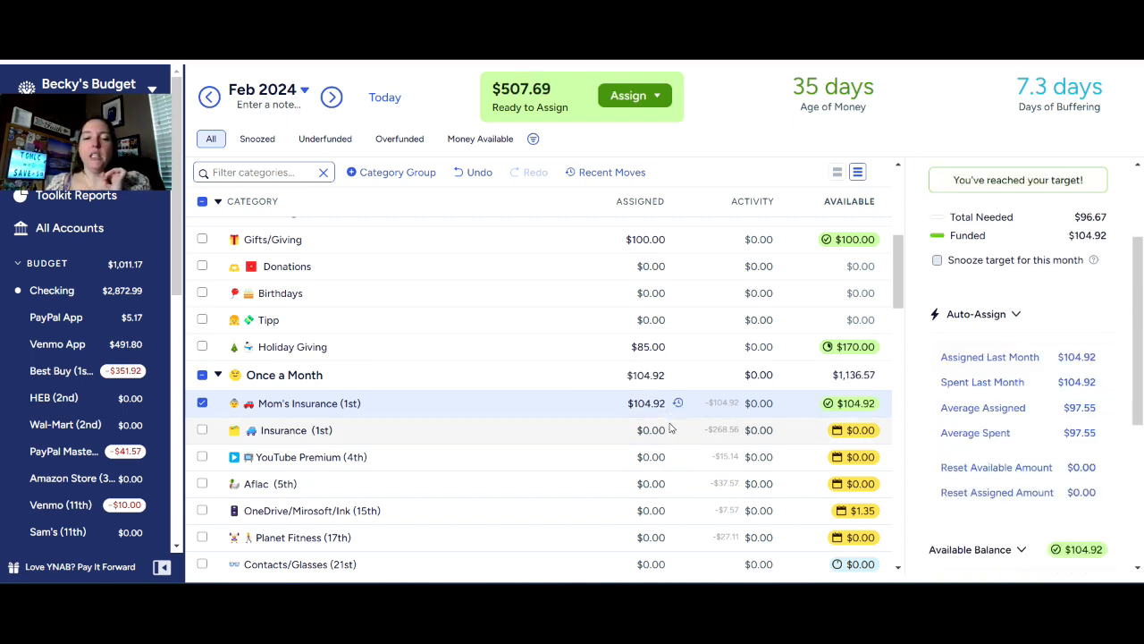
Auto-assign last month's assigned amount of $263.68 to Insurance (1st) in the Once a Month group for February 2024.
{"action": "scroll", "coordinate": [572, 411], "scroll_direction": "down", "scroll_amount": 2}
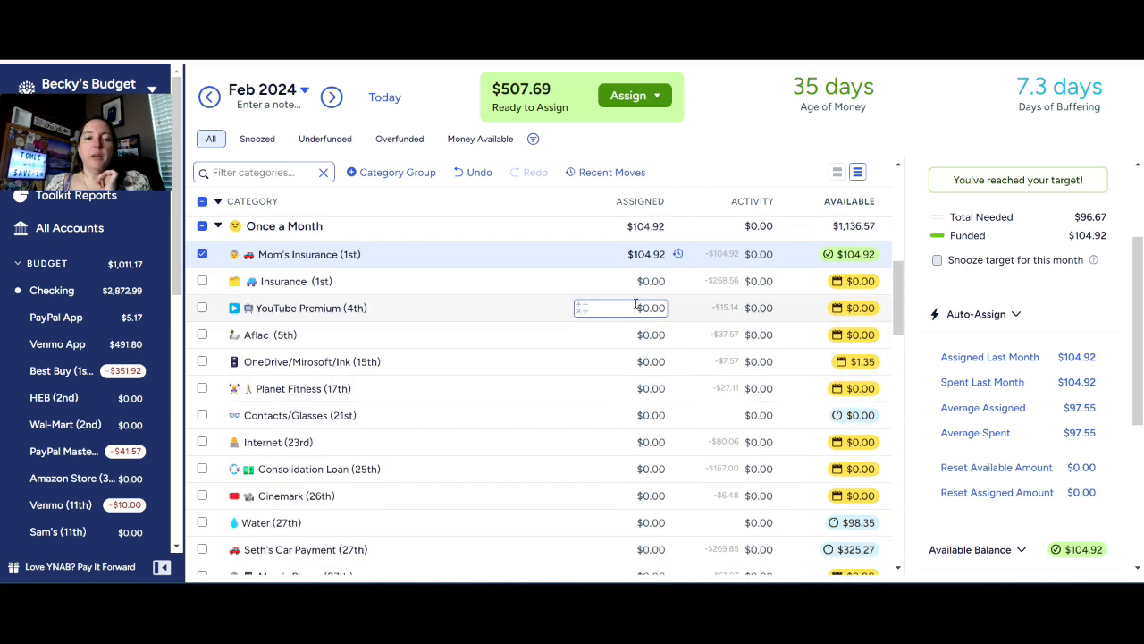
{"action": "left_click", "coordinate": [632, 284]}
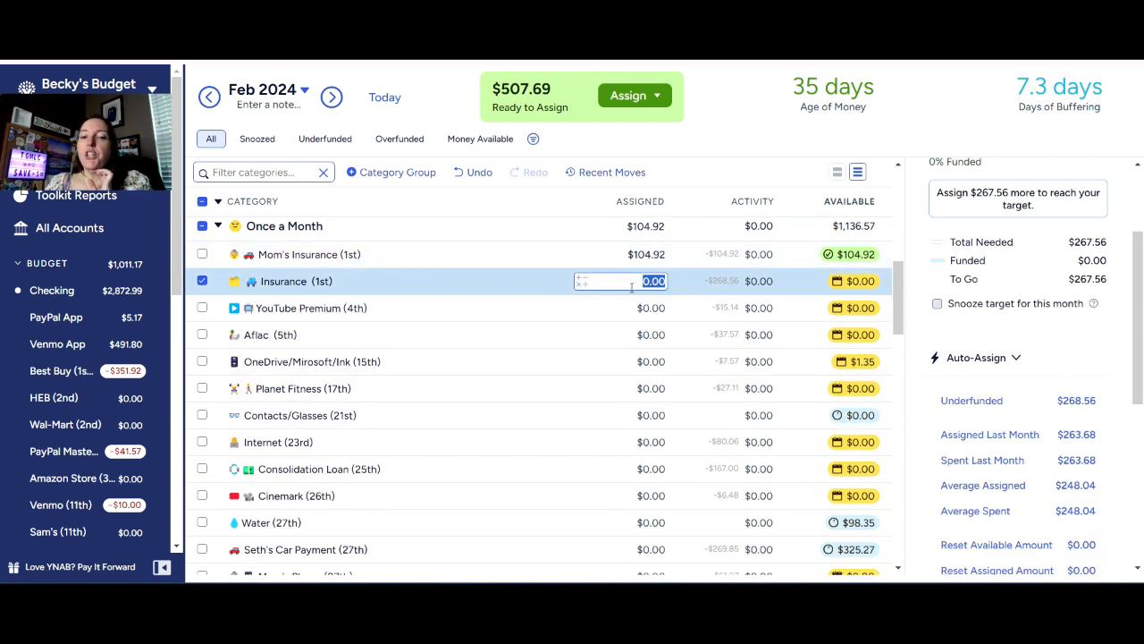
{"action": "left_click", "coordinate": [1032, 434]}
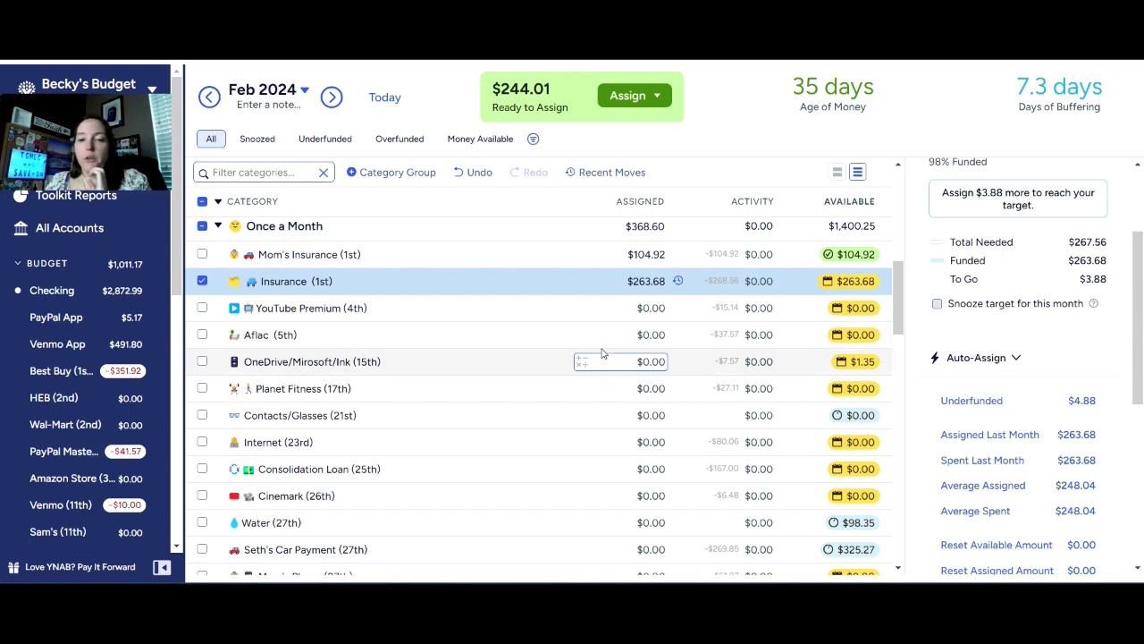
Assign $50 to the Mom's Utilities category in the Once a Month group for February 2024.
{"action": "scroll", "coordinate": [602, 355], "scroll_direction": "down", "scroll_amount": 3}
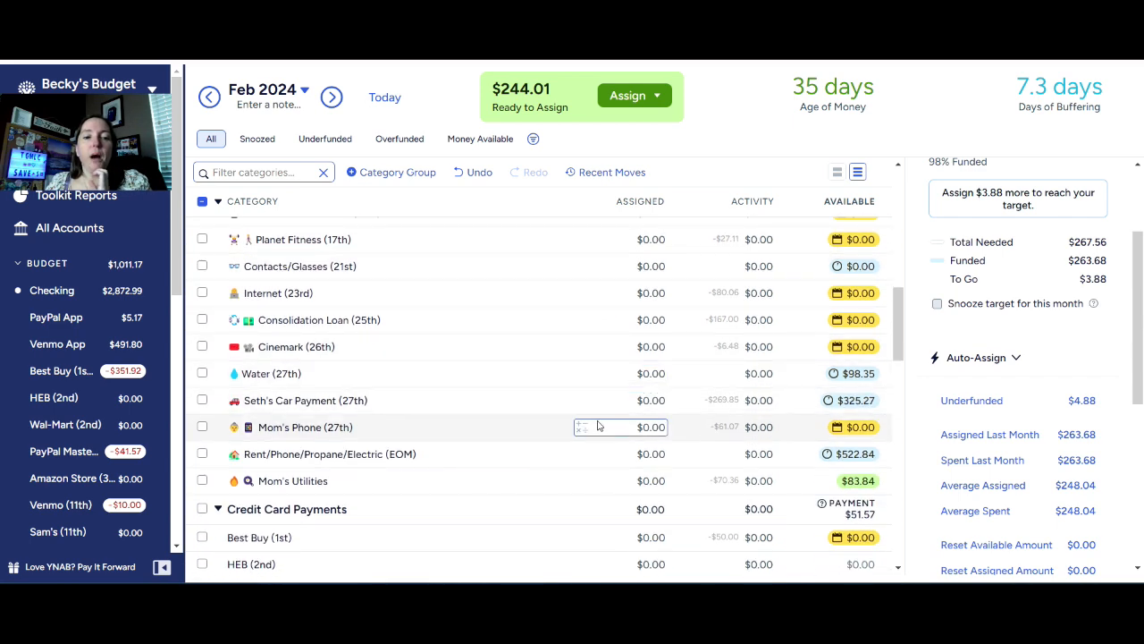
{"action": "left_click", "coordinate": [649, 483]}
{"action": "type", "text": "50"}
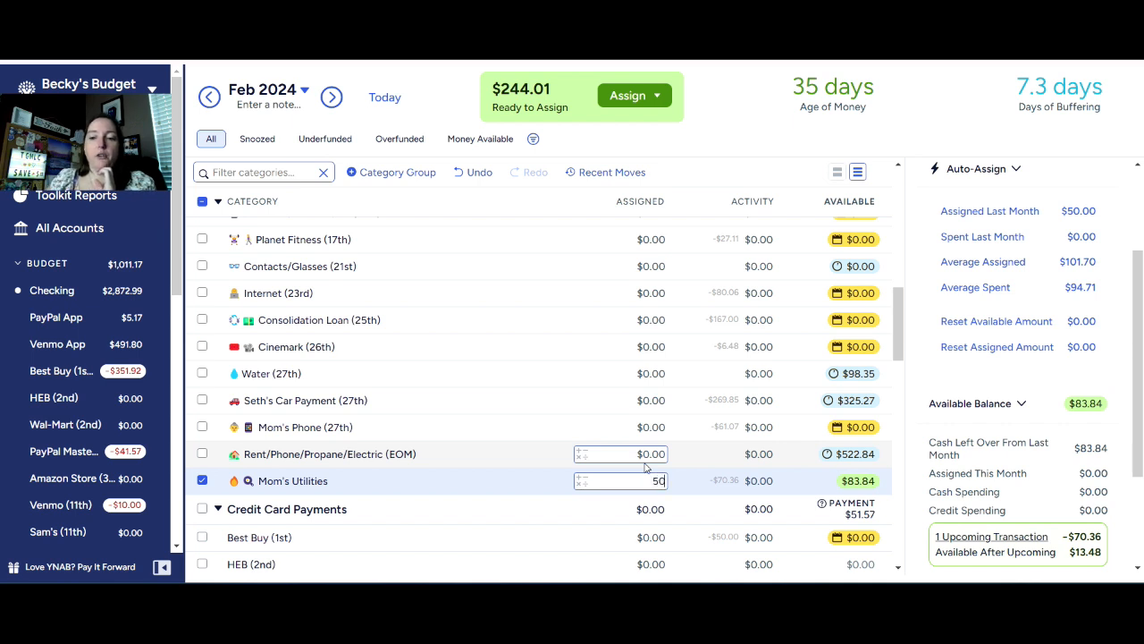
{"action": "key", "text": "Return"}
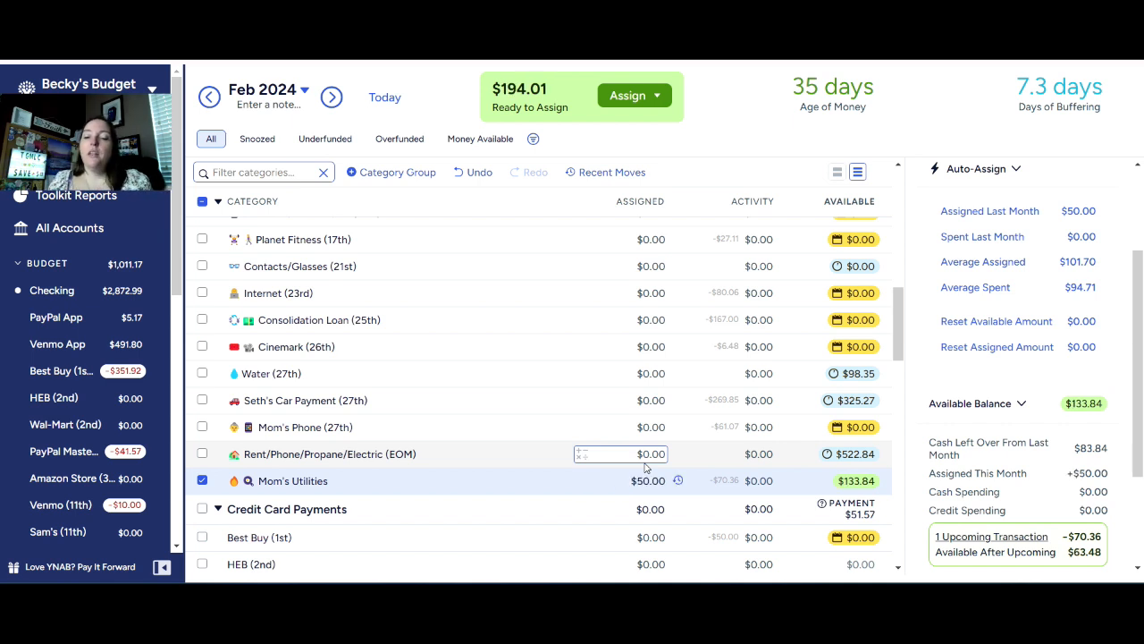
Assign $50 to the Best Buy (1st) credit card payment for February 2024 and deselect that category.
{"action": "scroll", "coordinate": [645, 467], "scroll_direction": "down", "scroll_amount": 3}
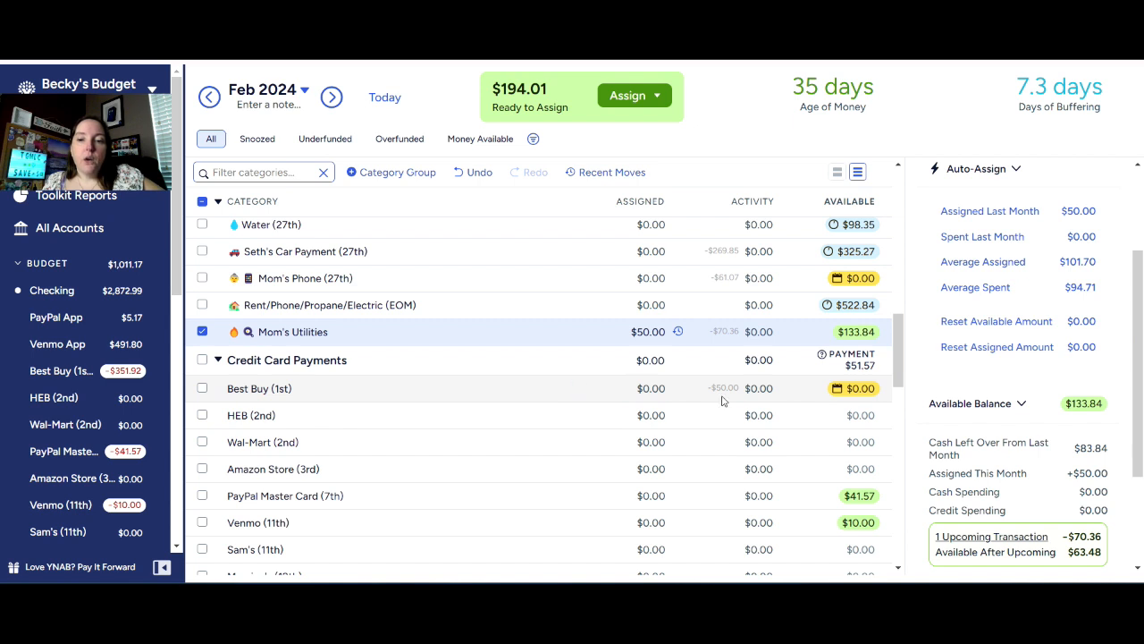
{"action": "left_click", "coordinate": [649, 387]}
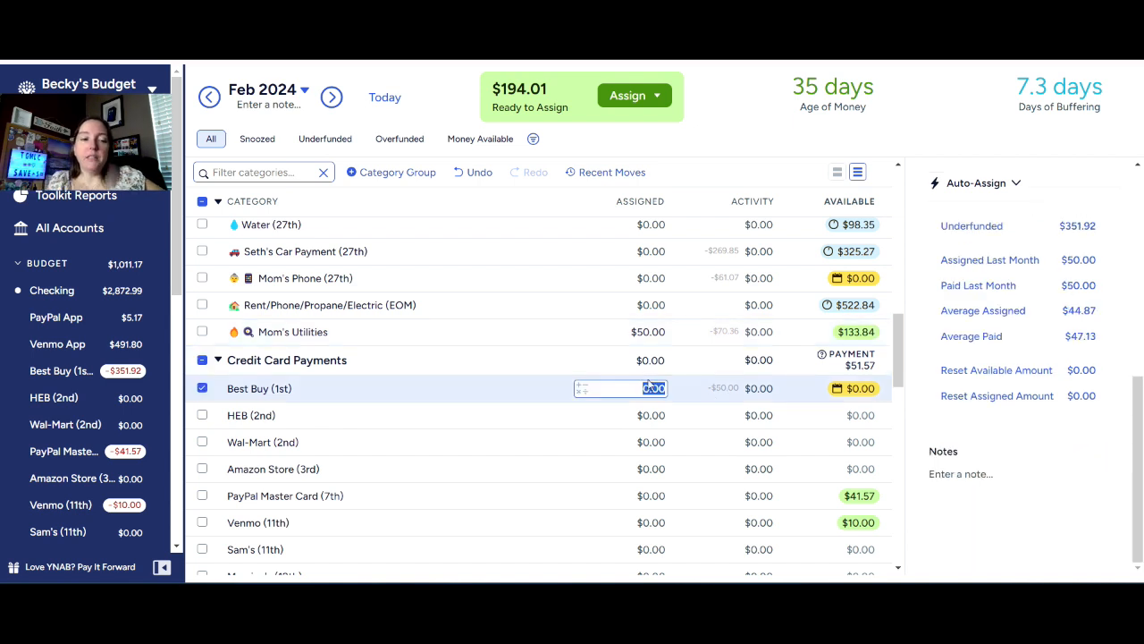
{"action": "type", "text": "+50"}
{"action": "key", "text": "Return"}
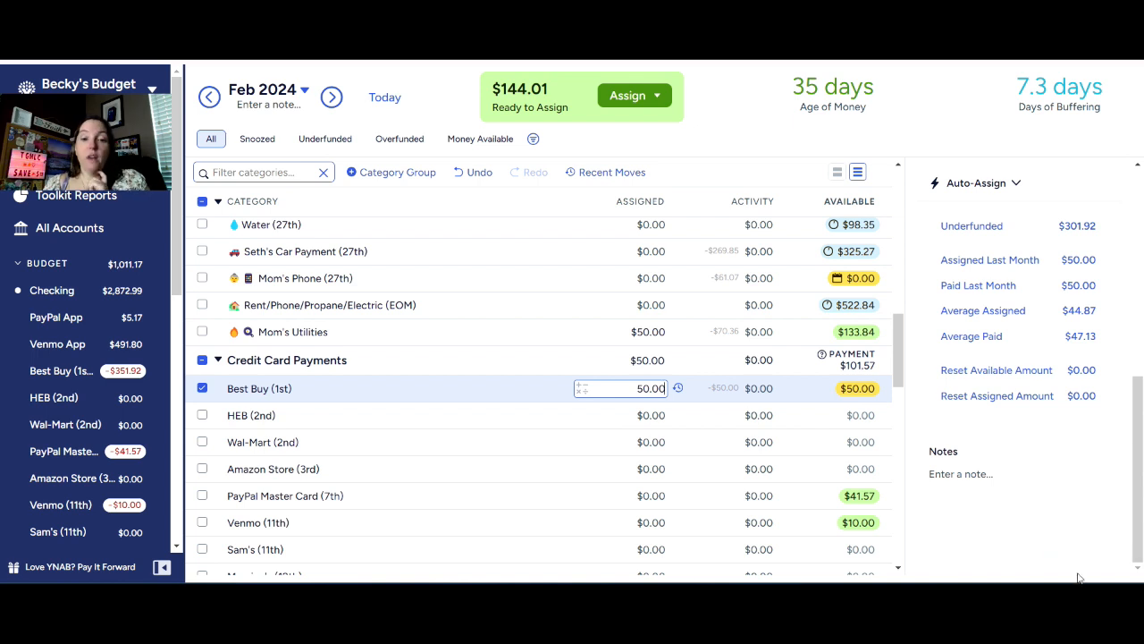
{"action": "left_click", "coordinate": [202, 388]}
Review the February 2024 funding of the Credit Card Payments, Quality of Life Goals and Once a Year categories, including the Passport Renewal target.
{"action": "scroll", "coordinate": [405, 427], "scroll_direction": "down", "scroll_amount": 1}
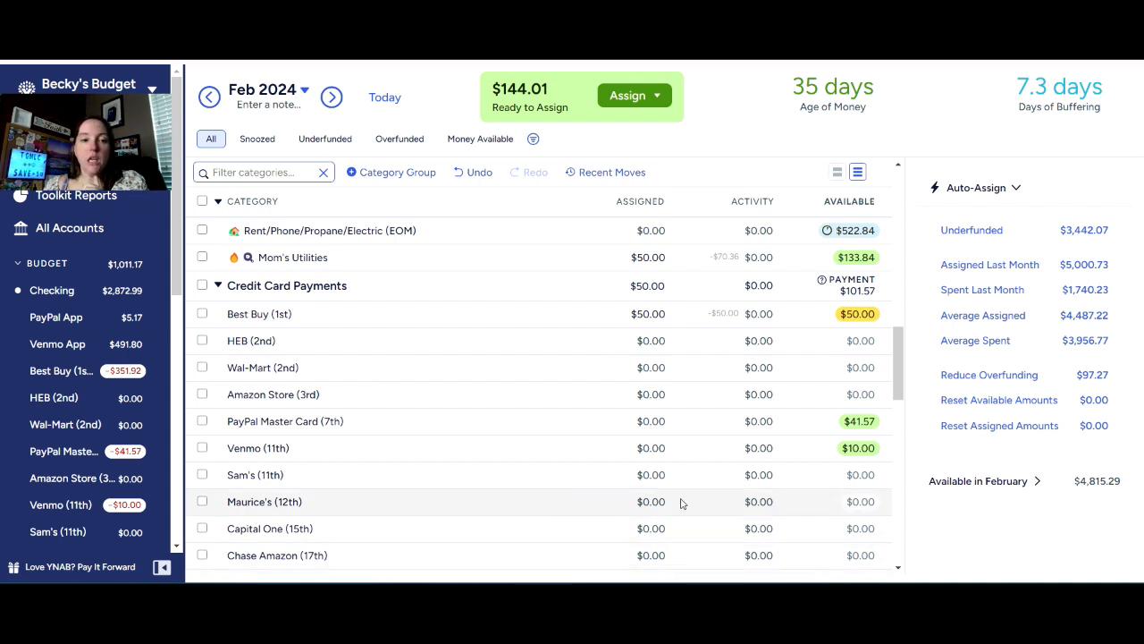
{"action": "scroll", "coordinate": [755, 374], "scroll_direction": "down", "scroll_amount": 3}
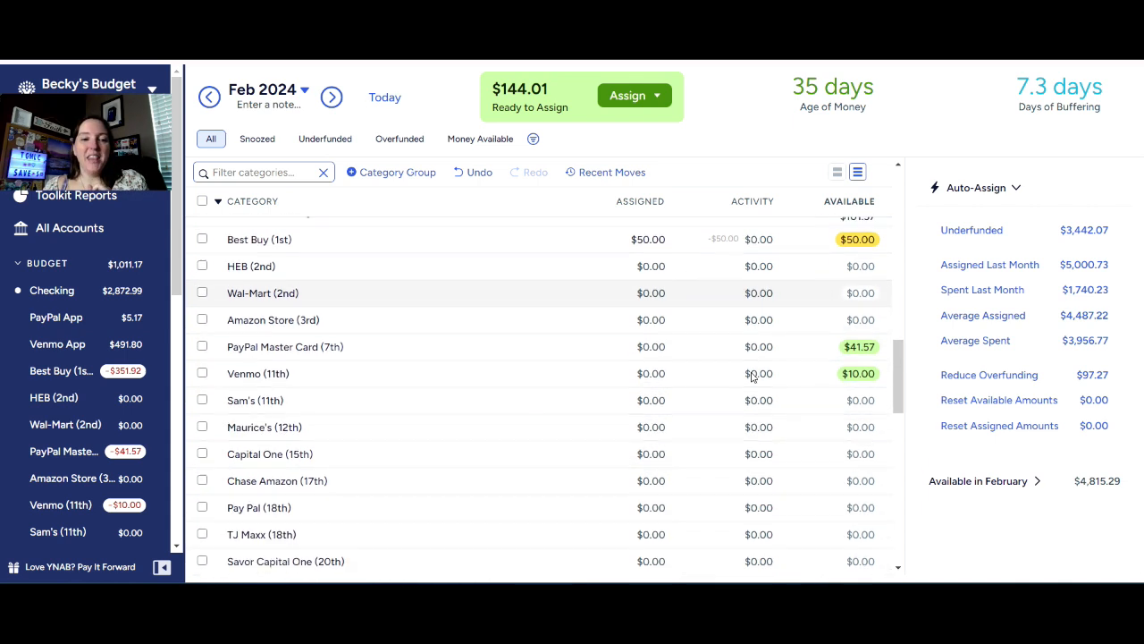
{"action": "scroll", "coordinate": [751, 376], "scroll_direction": "down", "scroll_amount": 3}
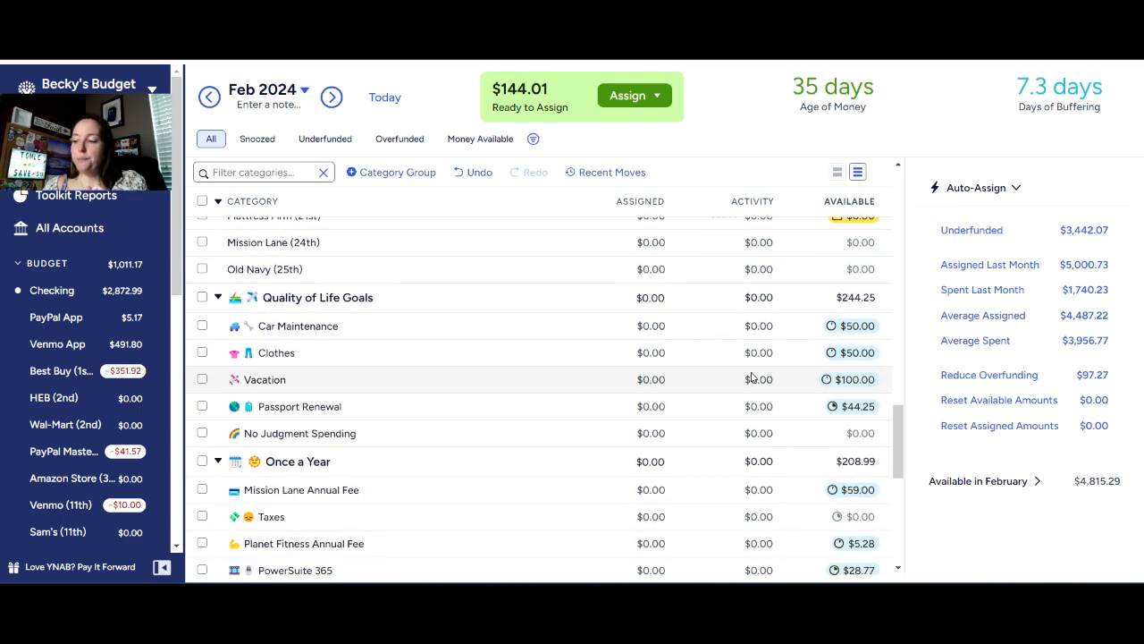
{"action": "scroll", "coordinate": [752, 376], "scroll_direction": "down", "scroll_amount": 1}
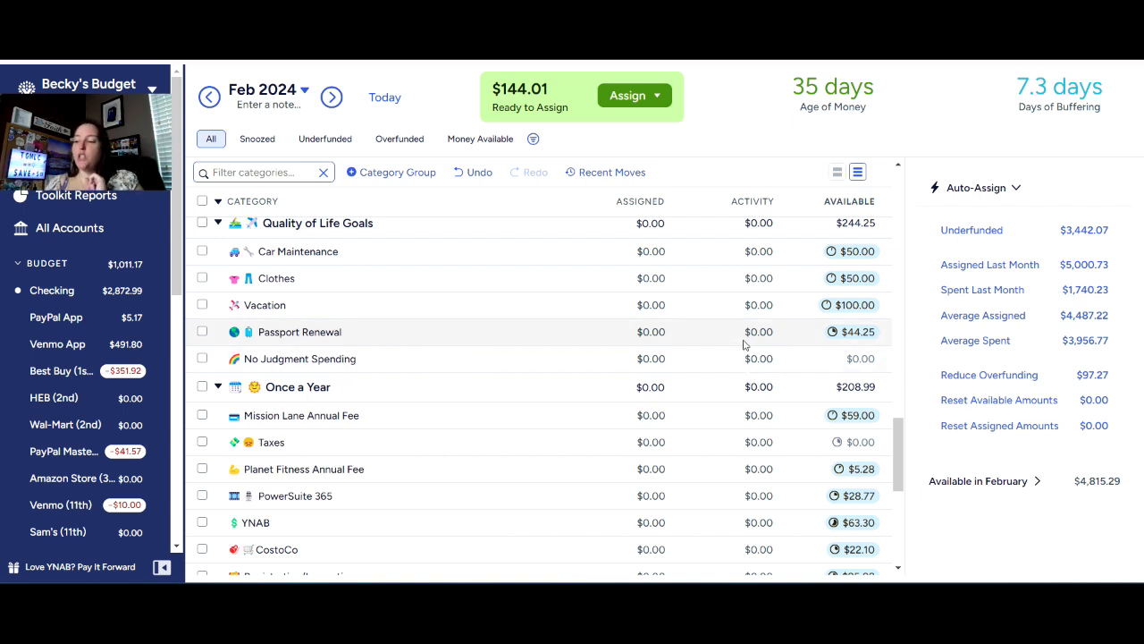
{"action": "mouse_move", "coordinate": [874, 341]}
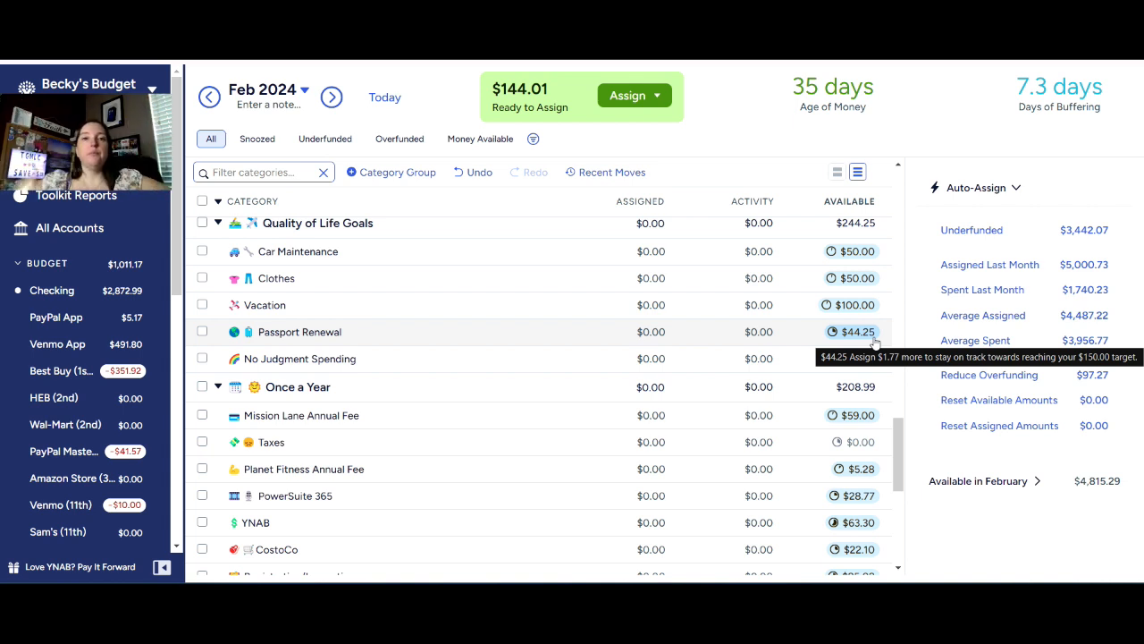
{"action": "left_click", "coordinate": [653, 280]}
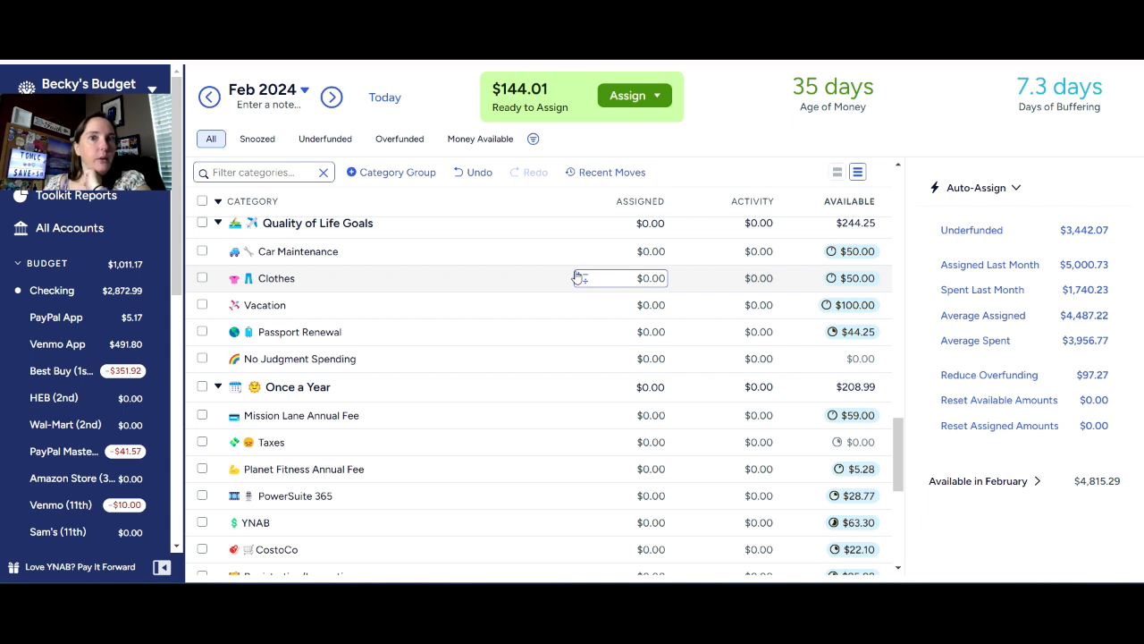
{"action": "left_click", "coordinate": [566, 328]}
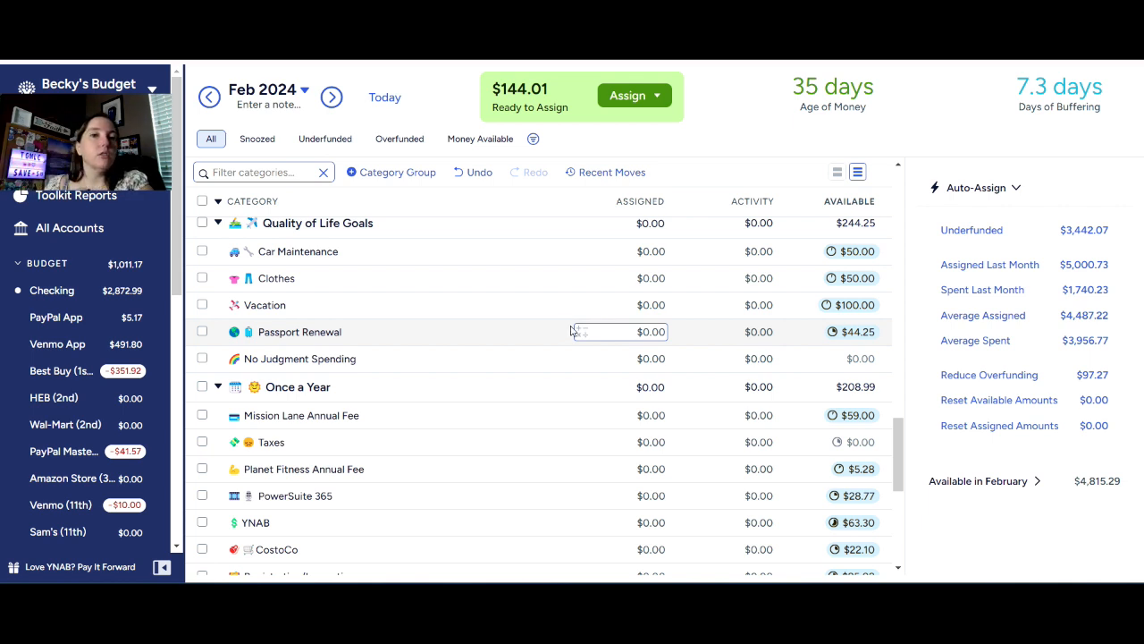
{"action": "left_click", "coordinate": [574, 307]}
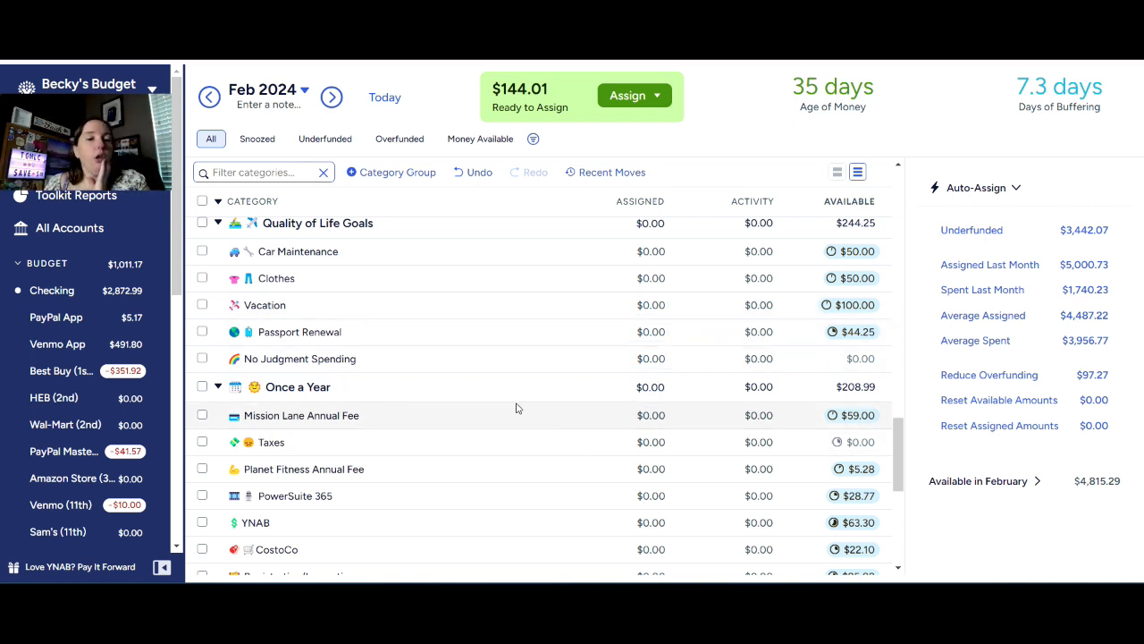
{"action": "scroll", "coordinate": [525, 409], "scroll_direction": "up", "scroll_amount": 5}
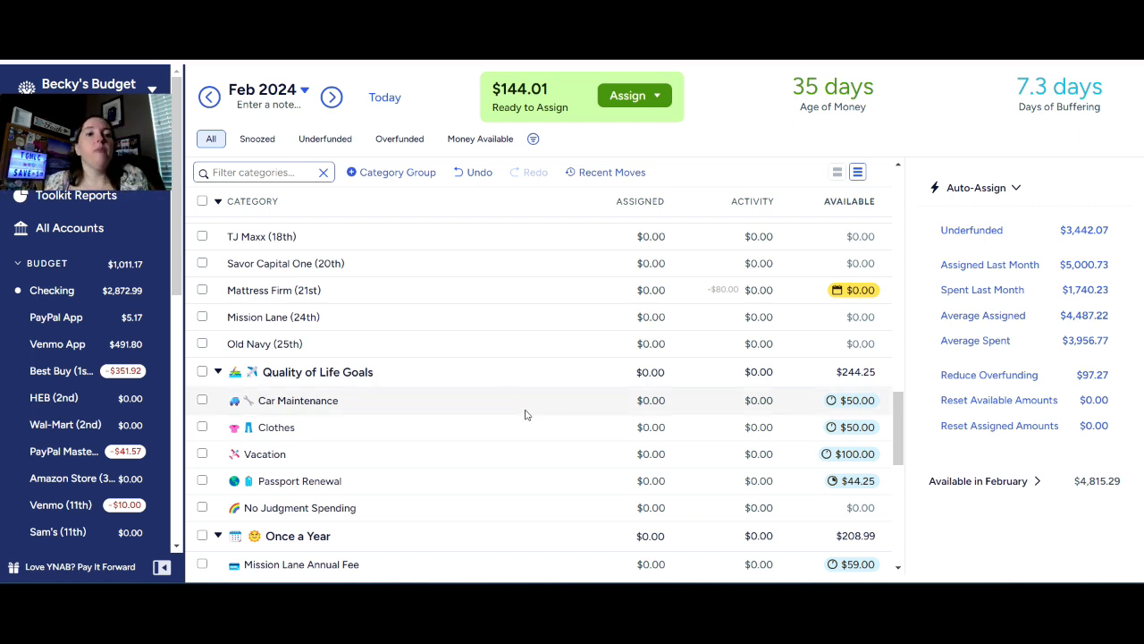
{"action": "scroll", "coordinate": [513, 402], "scroll_direction": "up", "scroll_amount": 1}
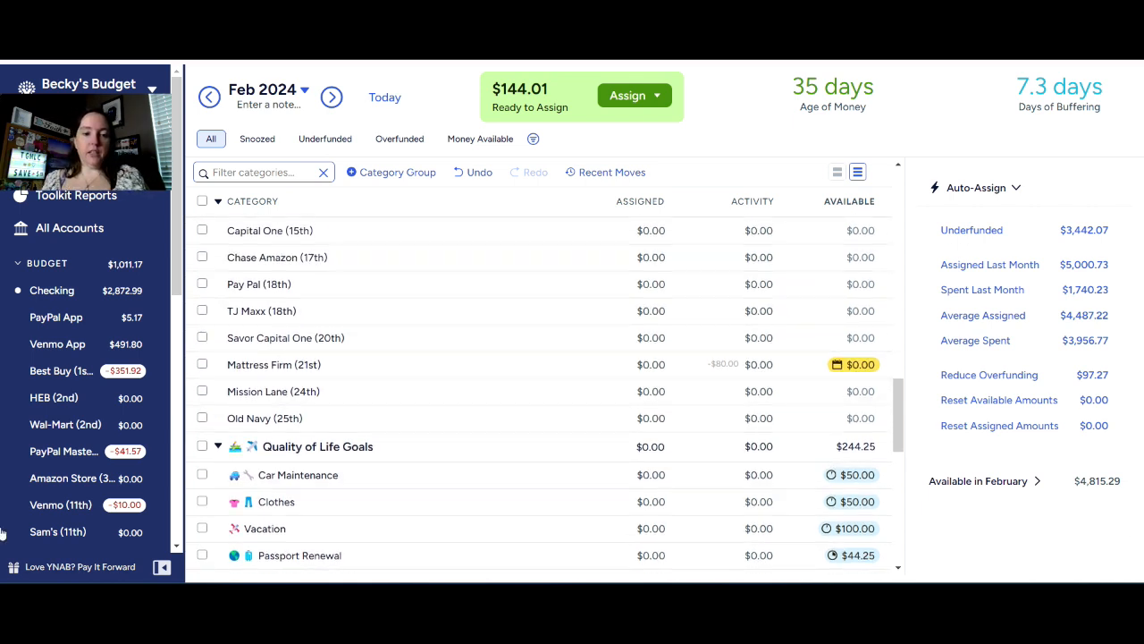
{"action": "scroll", "coordinate": [538, 565], "scroll_direction": "down", "scroll_amount": 1}
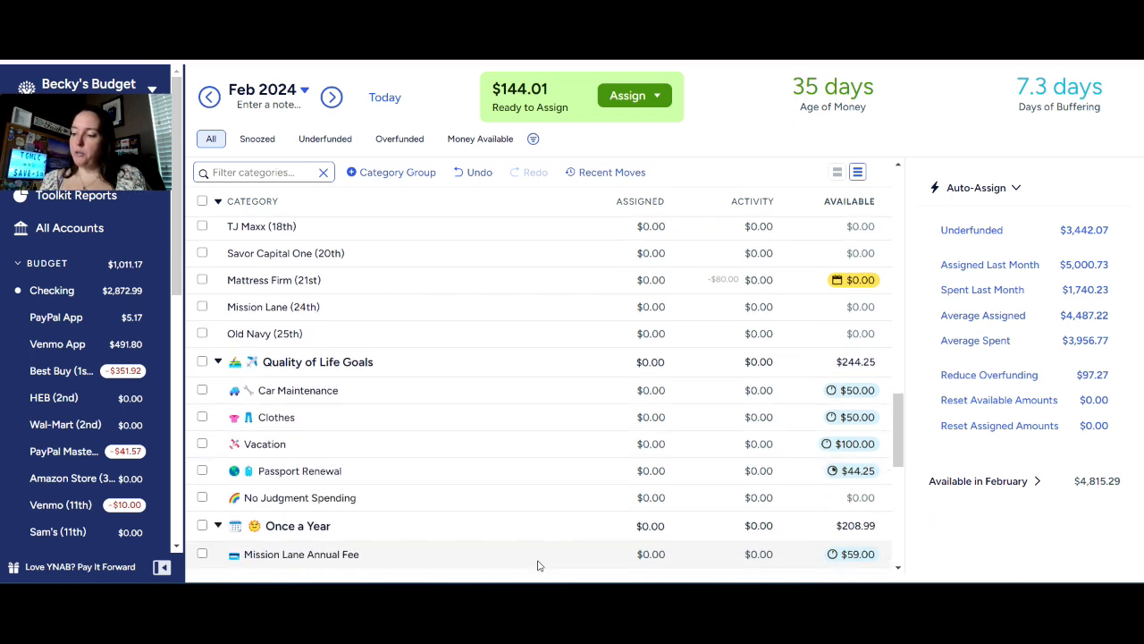
{"action": "scroll", "coordinate": [538, 565], "scroll_direction": "down", "scroll_amount": 1}
{"action": "scroll", "coordinate": [541, 566], "scroll_direction": "down", "scroll_amount": 1}
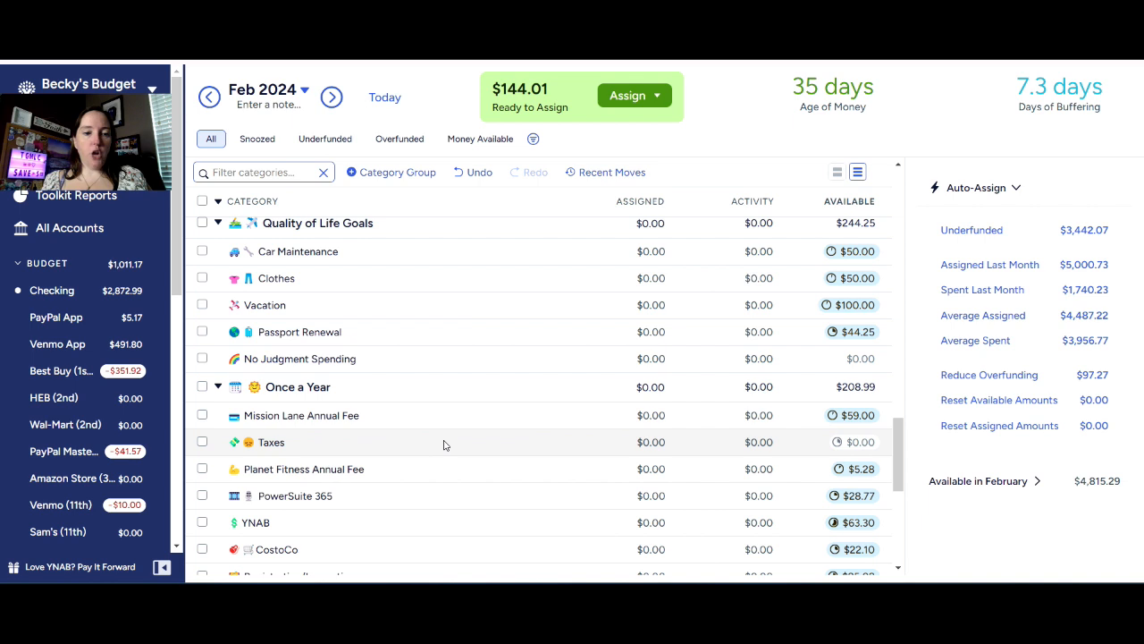
Assign $20 to the Taxes category in the Once a Year group for February 2024.
{"action": "left_click", "coordinate": [356, 450]}
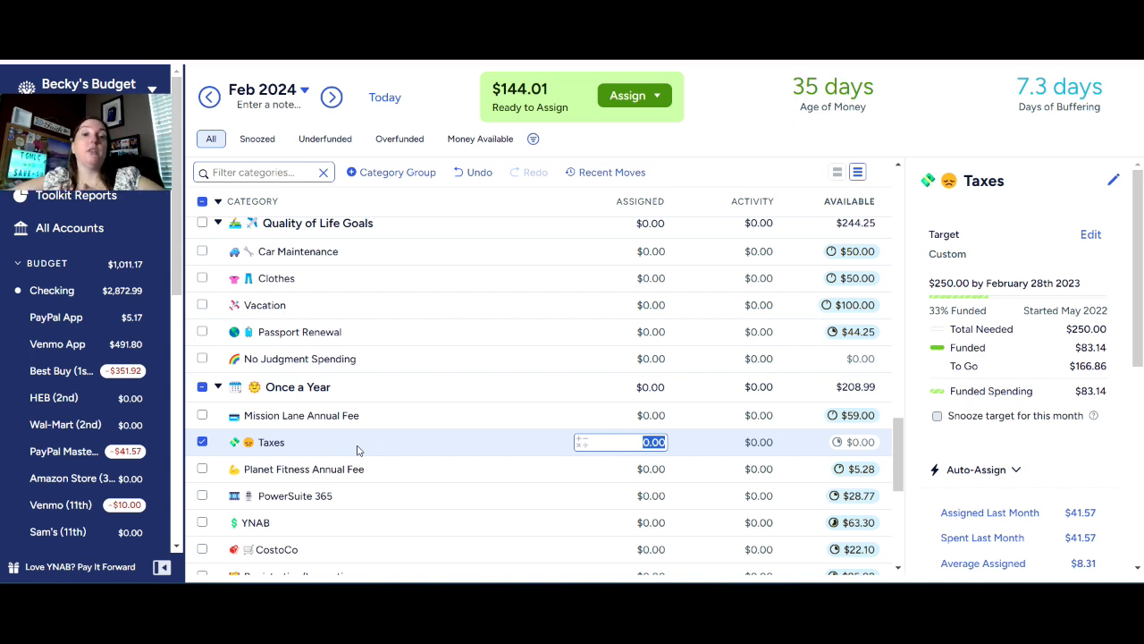
{"action": "type", "text": "20"}
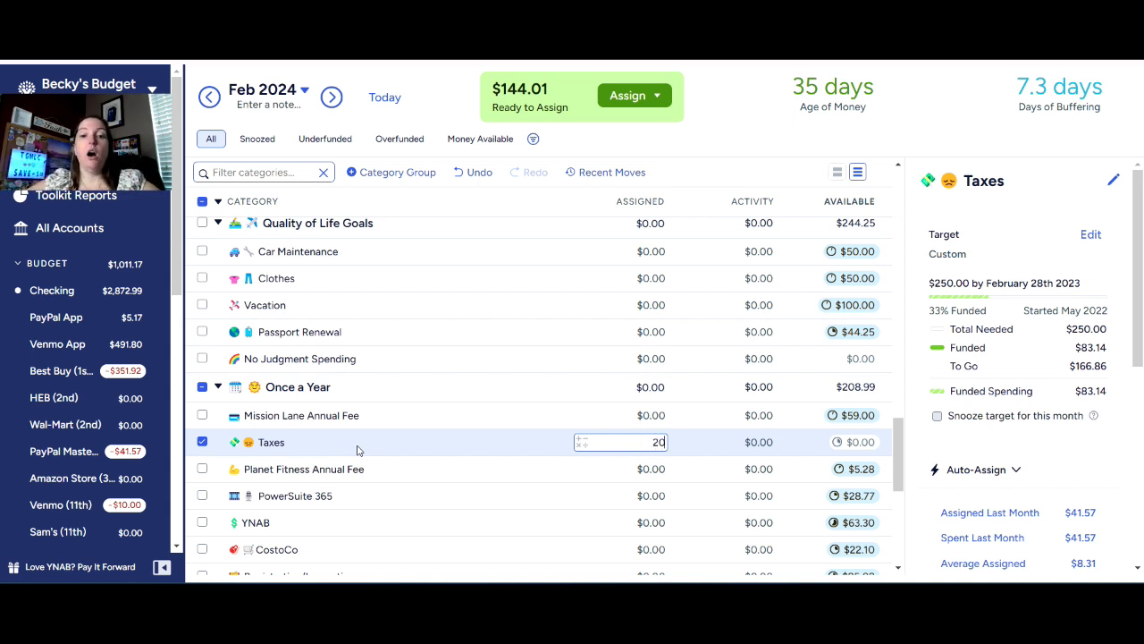
{"action": "key", "text": "Return"}
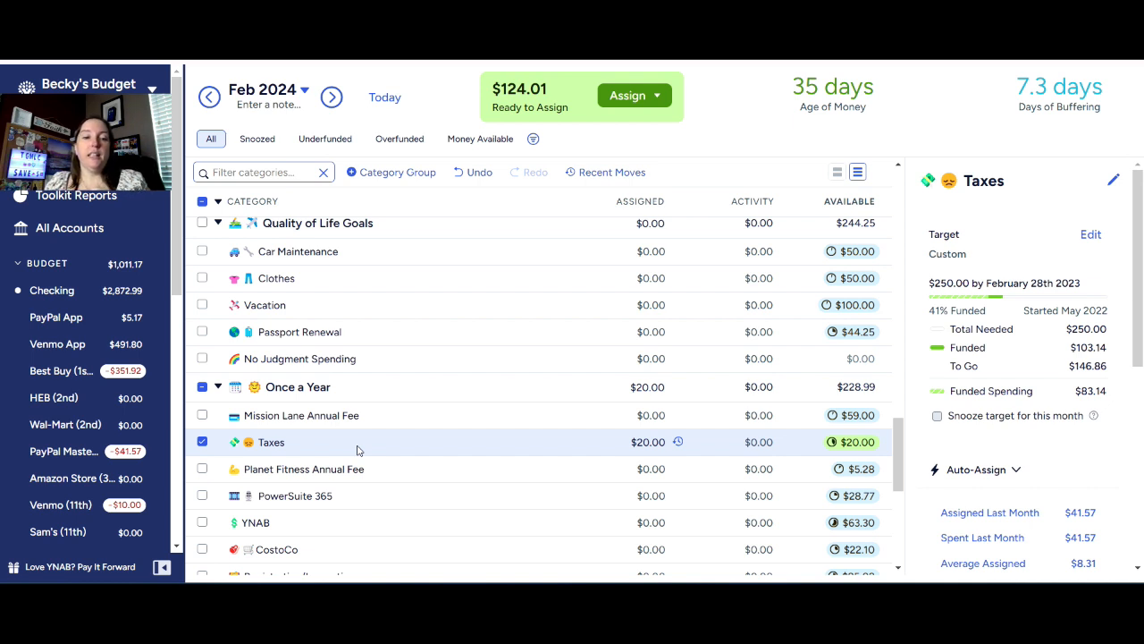
Assign $8.34 to the Registration/Inspection category in the Once a Year group for February 2024.
{"action": "scroll", "coordinate": [388, 434], "scroll_direction": "down", "scroll_amount": 1}
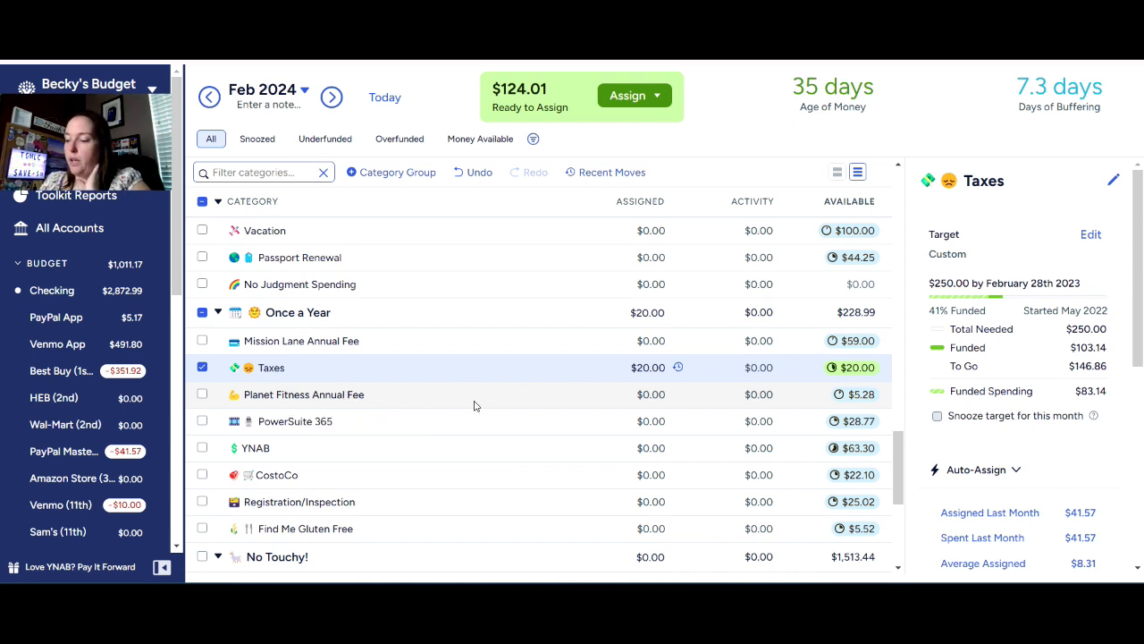
{"action": "left_click", "coordinate": [439, 507]}
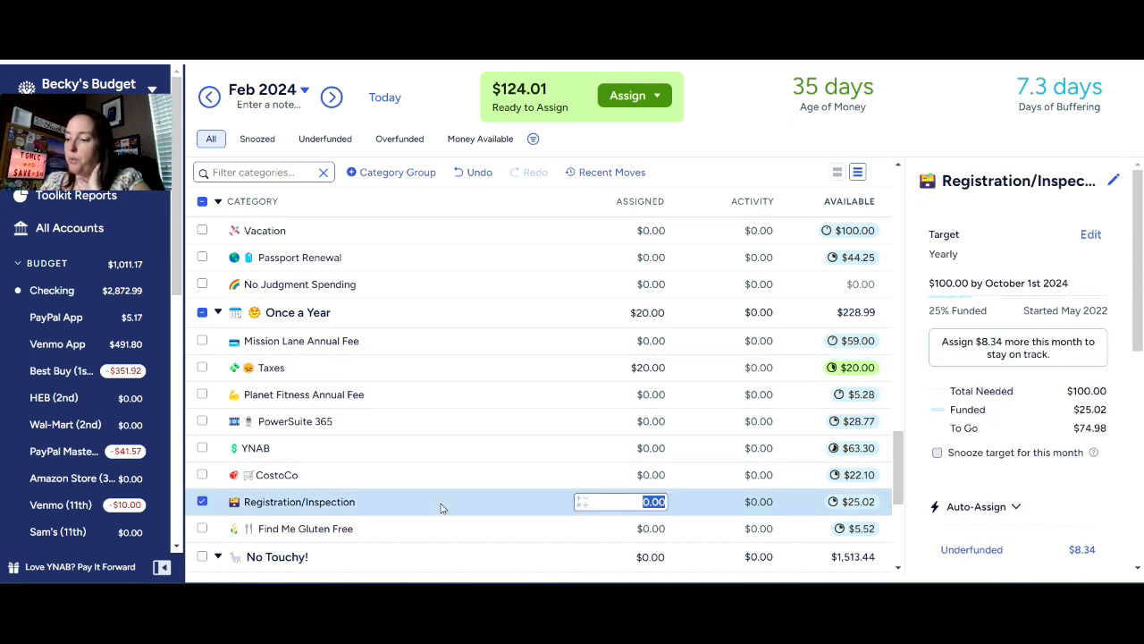
{"action": "type", "text": "+8.34"}
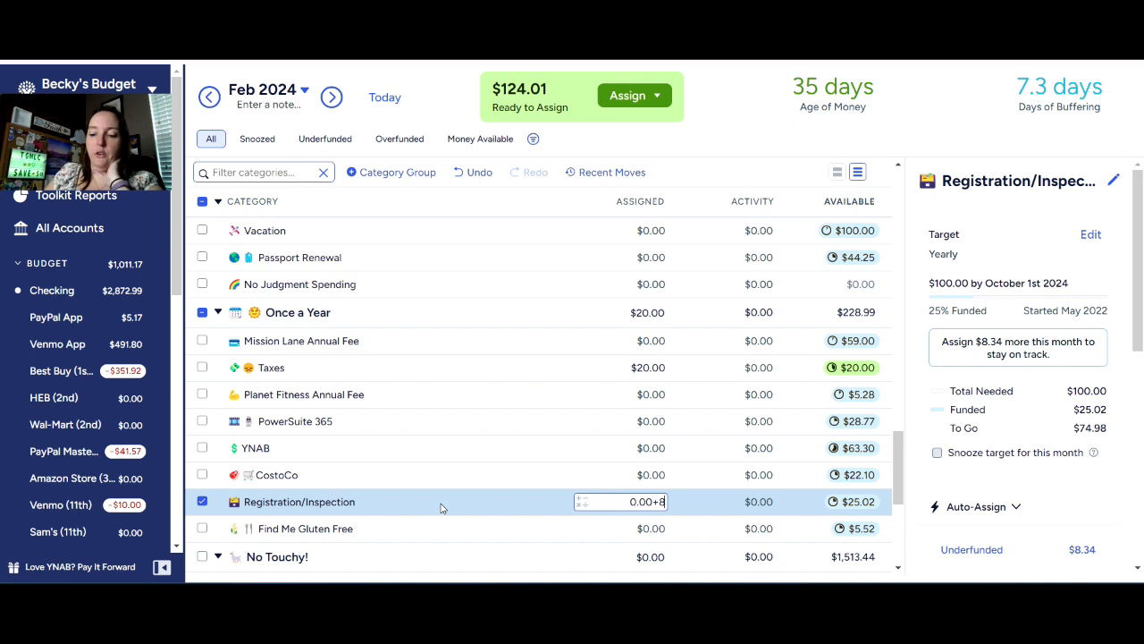
{"action": "key", "text": "Return"}
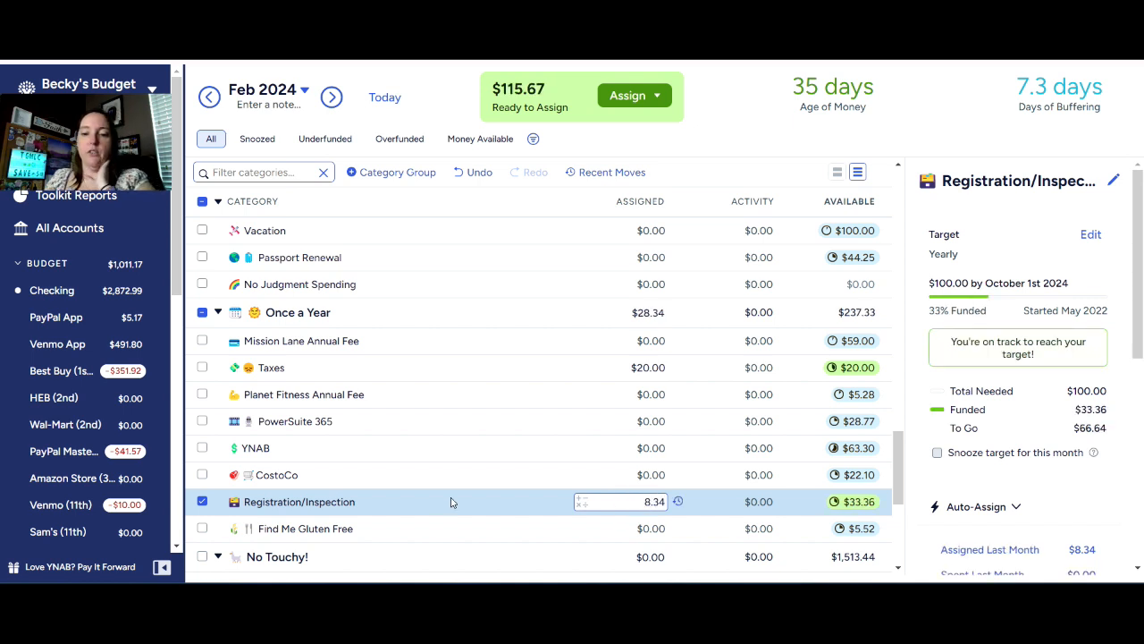
Assign $5.55 to the CostoCo category in the Once a Year group for February 2024.
{"action": "scroll", "coordinate": [469, 483], "scroll_direction": "down", "scroll_amount": 1}
{"action": "left_click", "coordinate": [491, 465]}
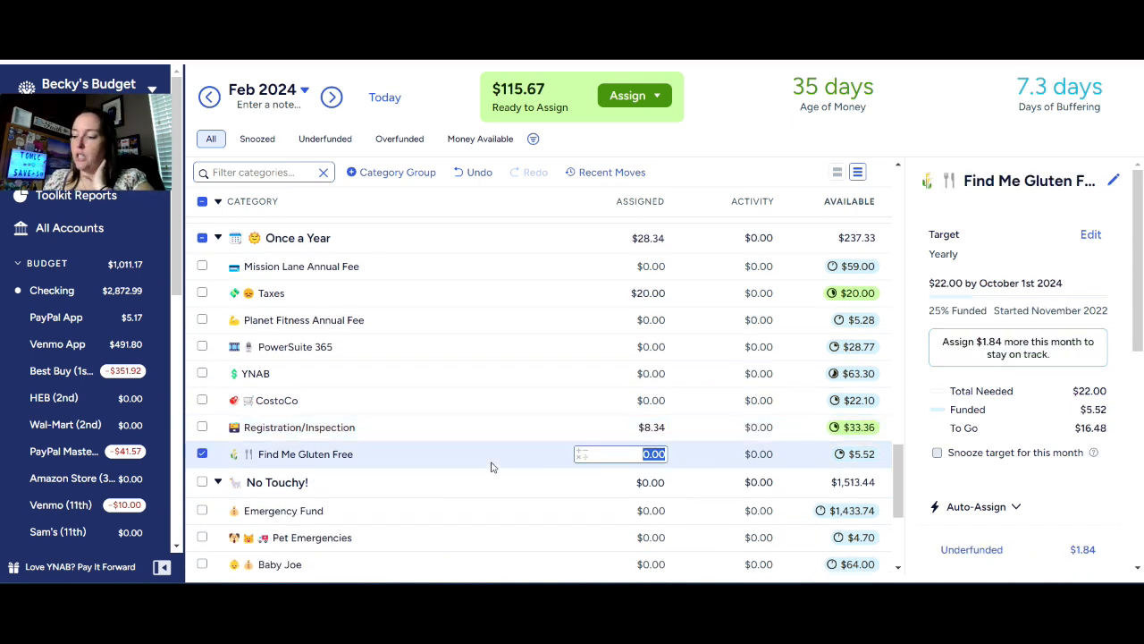
{"action": "left_click", "coordinate": [498, 396]}
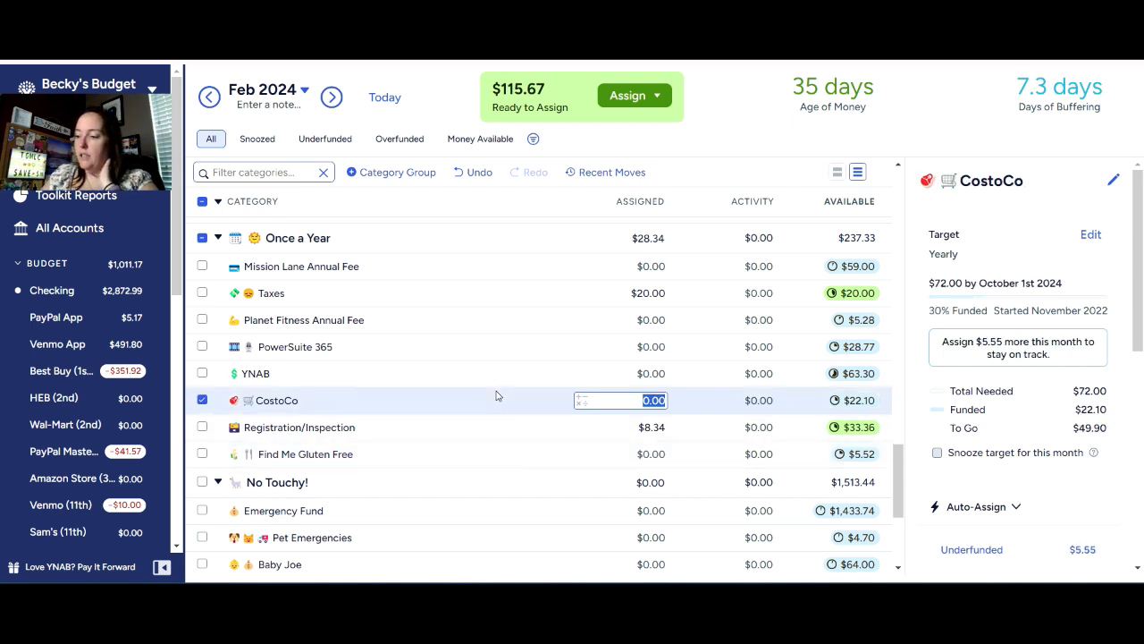
{"action": "type", "text": "+5"}
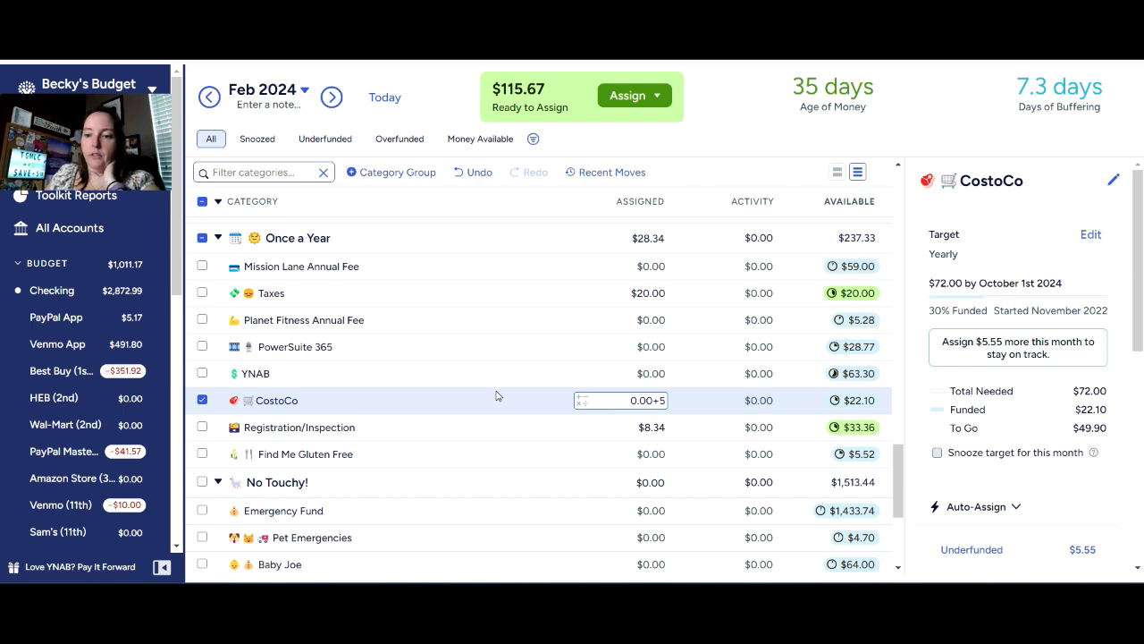
{"action": "type", "text": ".55"}
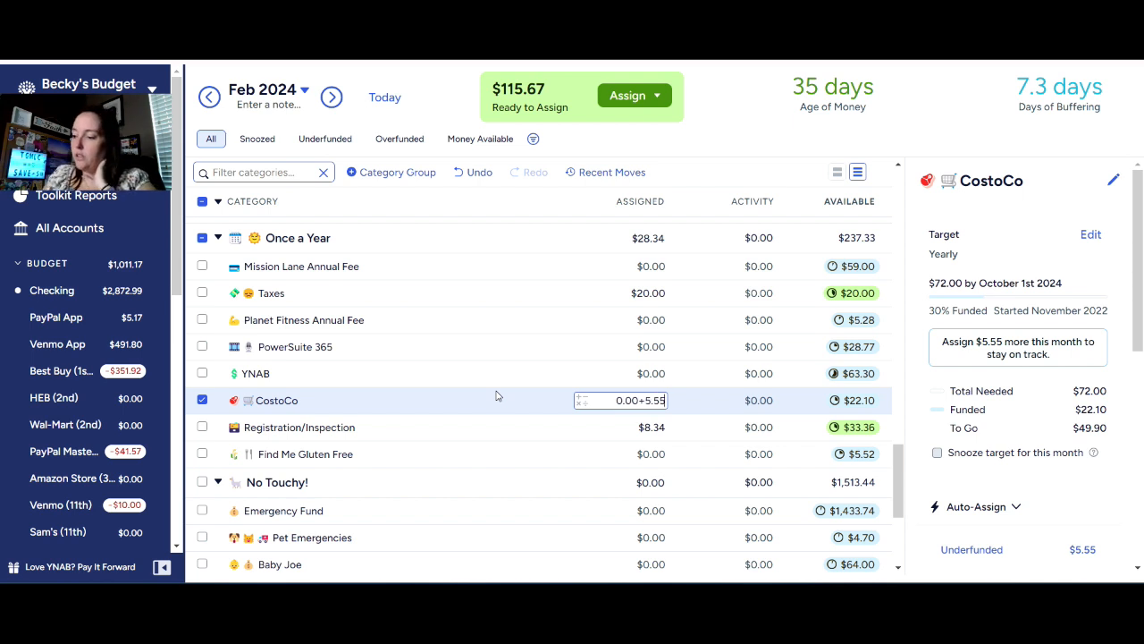
{"action": "key", "text": "Return"}
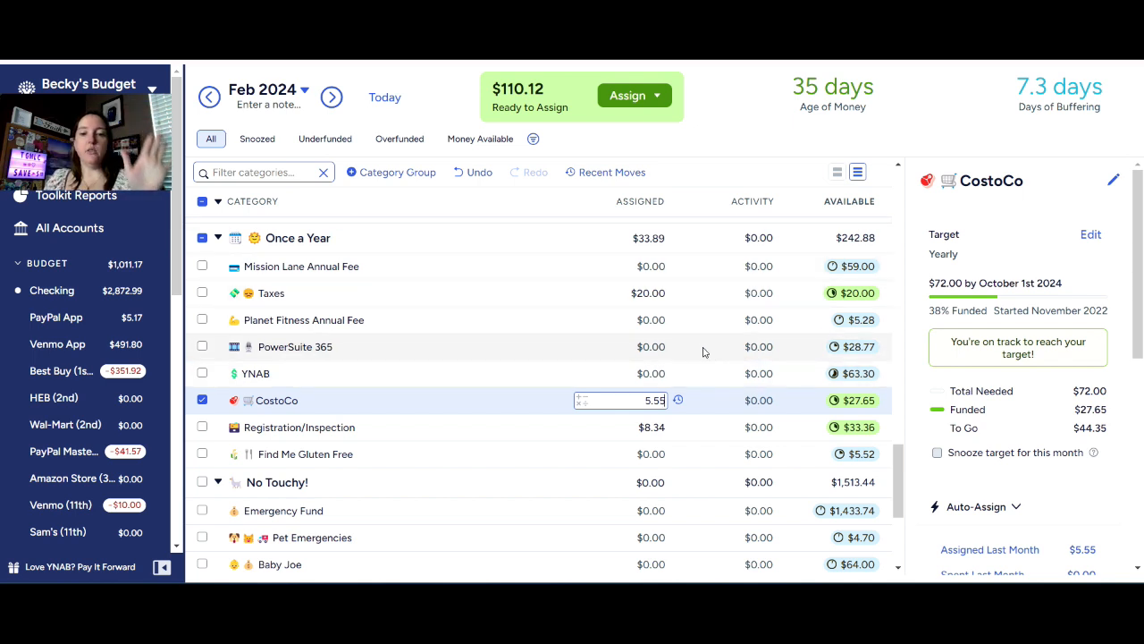
Assign $9.59 to the PowerSuite 365 category in the Once a Year group for February 2024.
{"action": "left_click", "coordinate": [664, 352]}
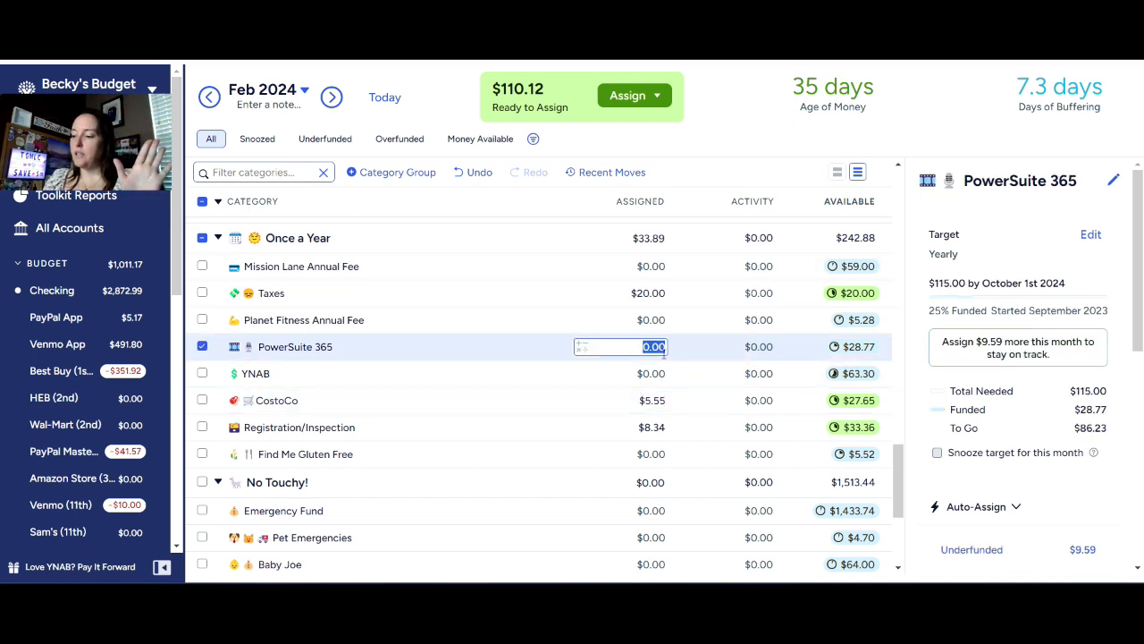
{"action": "type", "text": "9.59"}
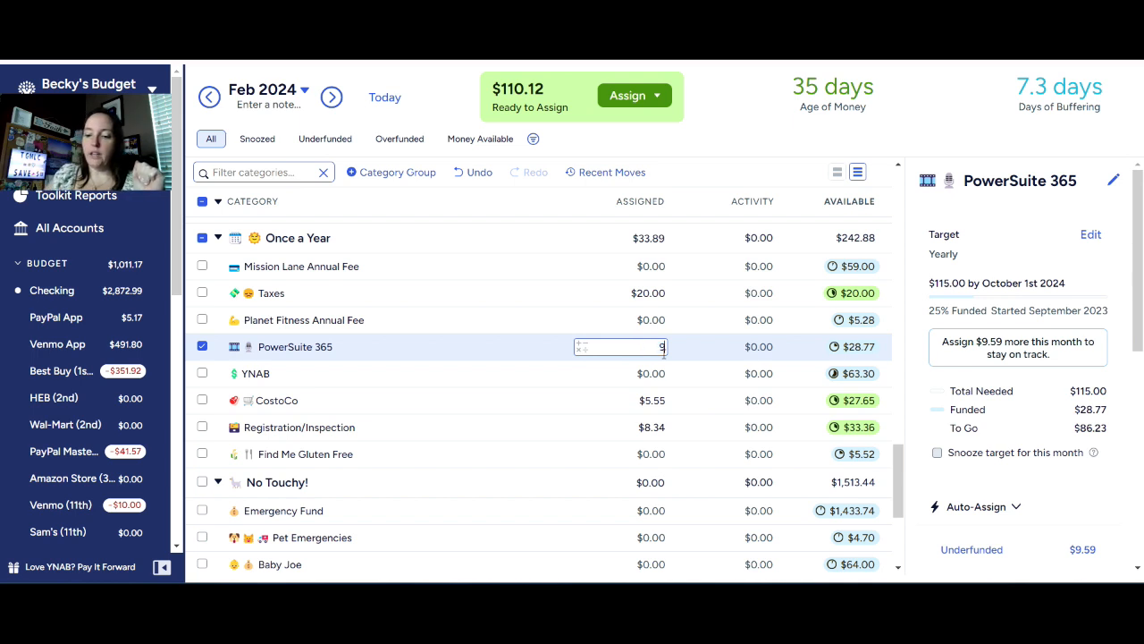
{"action": "key", "text": "Return"}
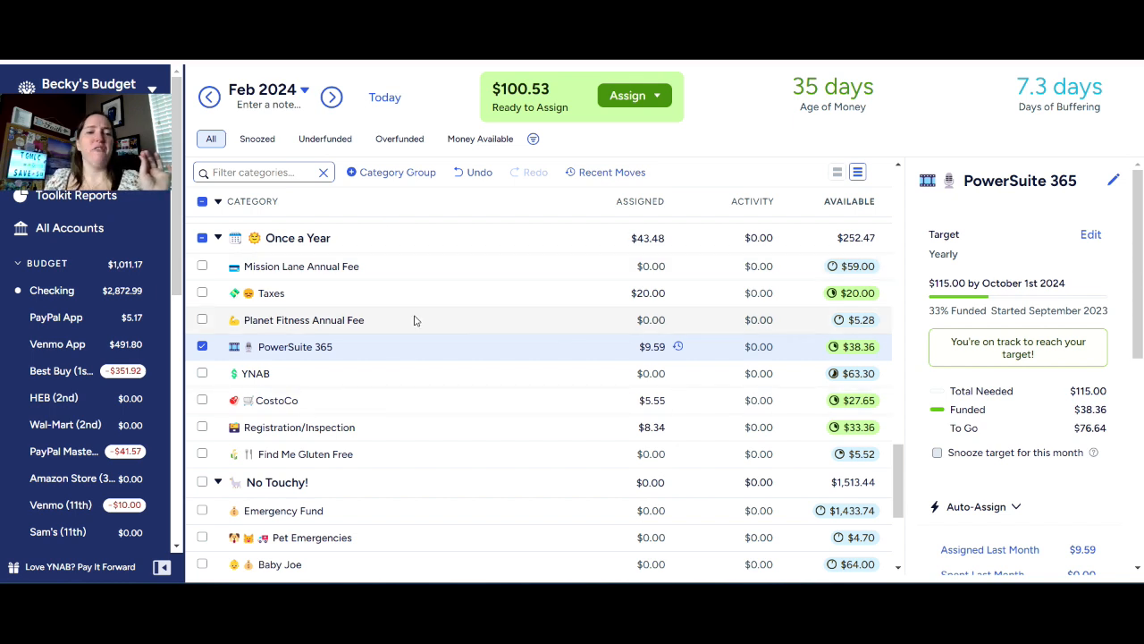
Assign $50 to the Vacation category in the Quality of Life Goals group for February 2024.
{"action": "scroll", "coordinate": [404, 357], "scroll_direction": "down", "scroll_amount": 3}
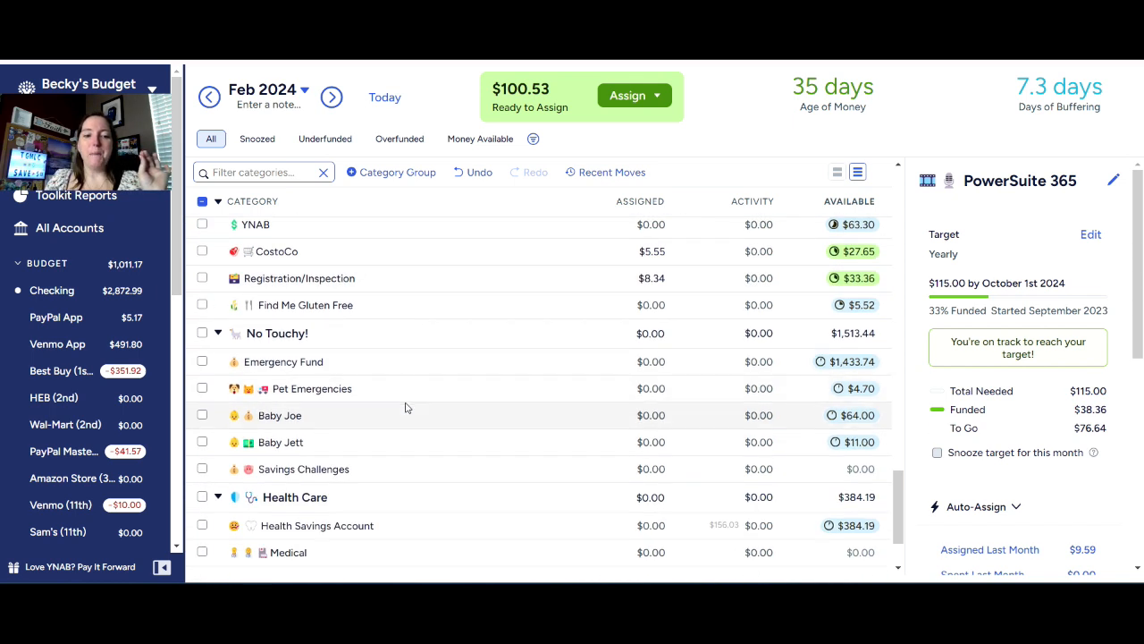
{"action": "scroll", "coordinate": [391, 436], "scroll_direction": "up", "scroll_amount": 2}
{"action": "scroll", "coordinate": [389, 438], "scroll_direction": "up", "scroll_amount": 1}
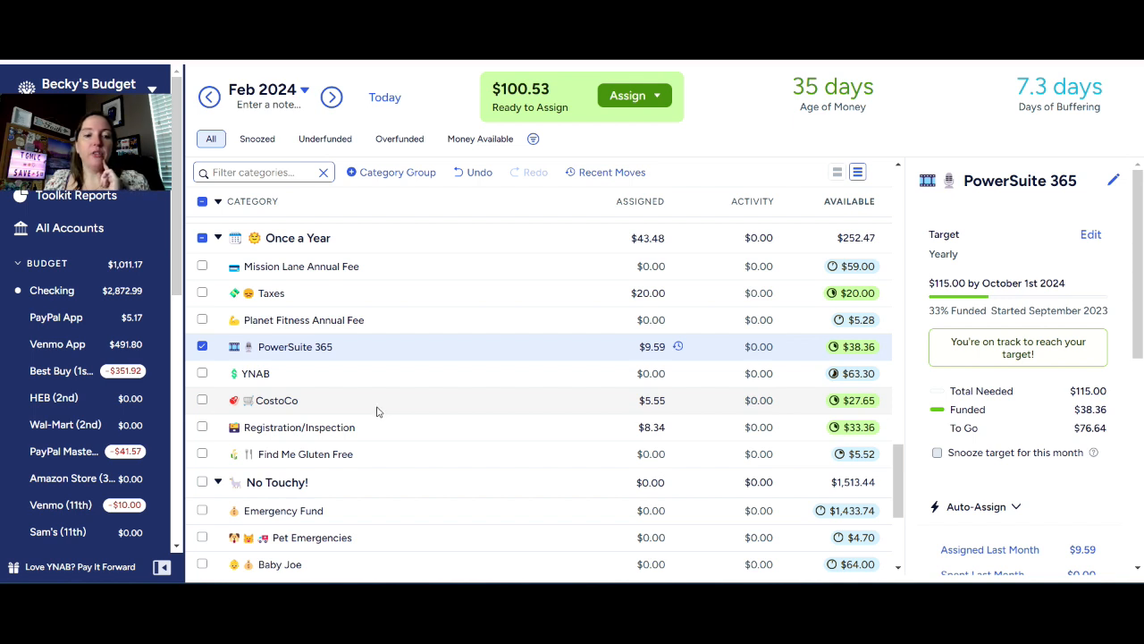
{"action": "scroll", "coordinate": [376, 411], "scroll_direction": "up", "scroll_amount": 1}
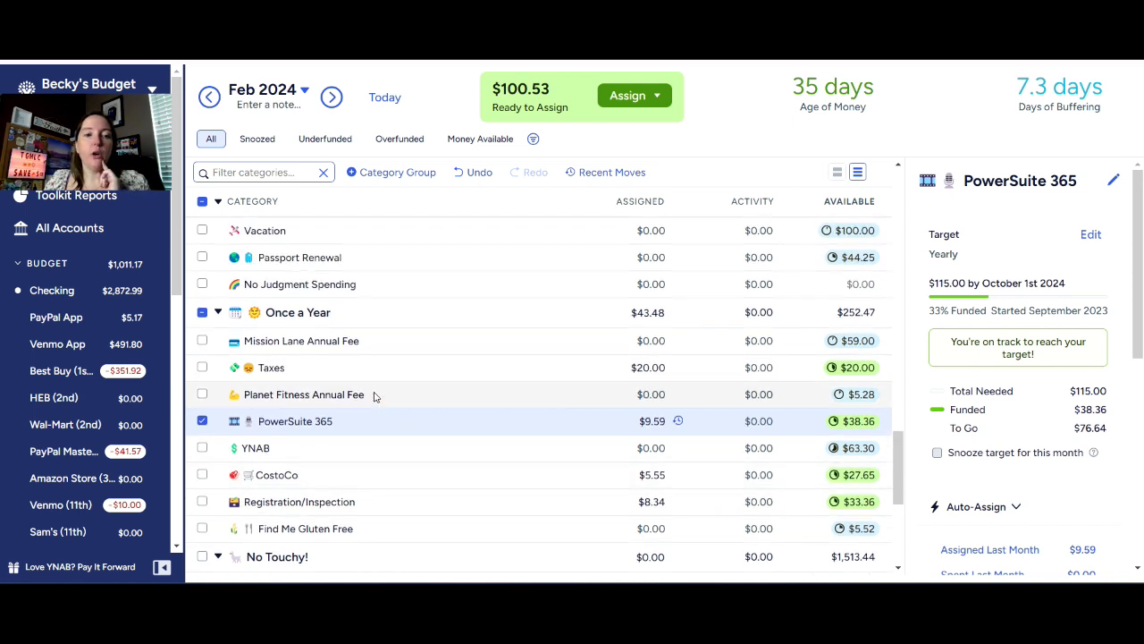
{"action": "left_click", "coordinate": [657, 230]}
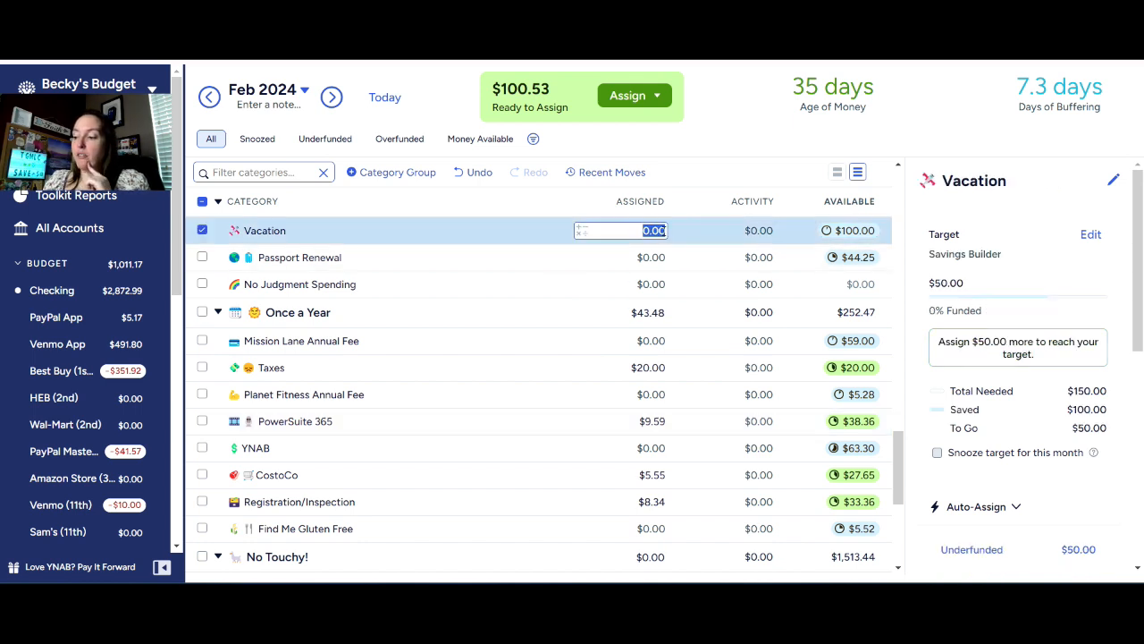
{"action": "type", "text": "+50"}
{"action": "key", "text": "Return"}
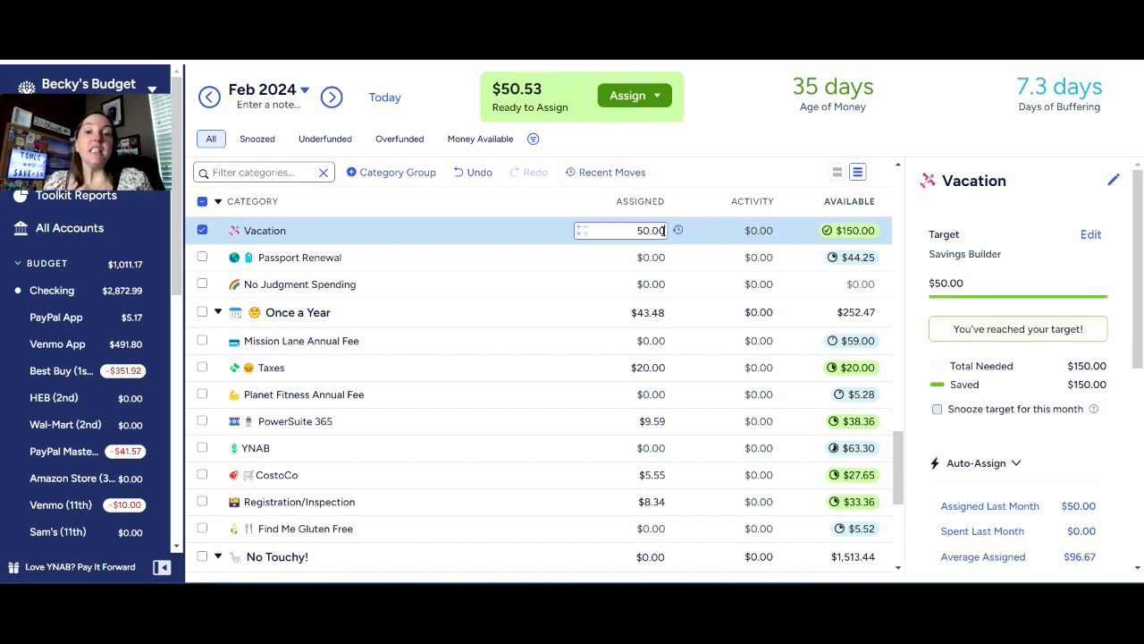
Assign $1.77 to the Passport Renewal category in the Quality of Life Goals group for February 2024.
{"action": "left_click", "coordinate": [657, 258]}
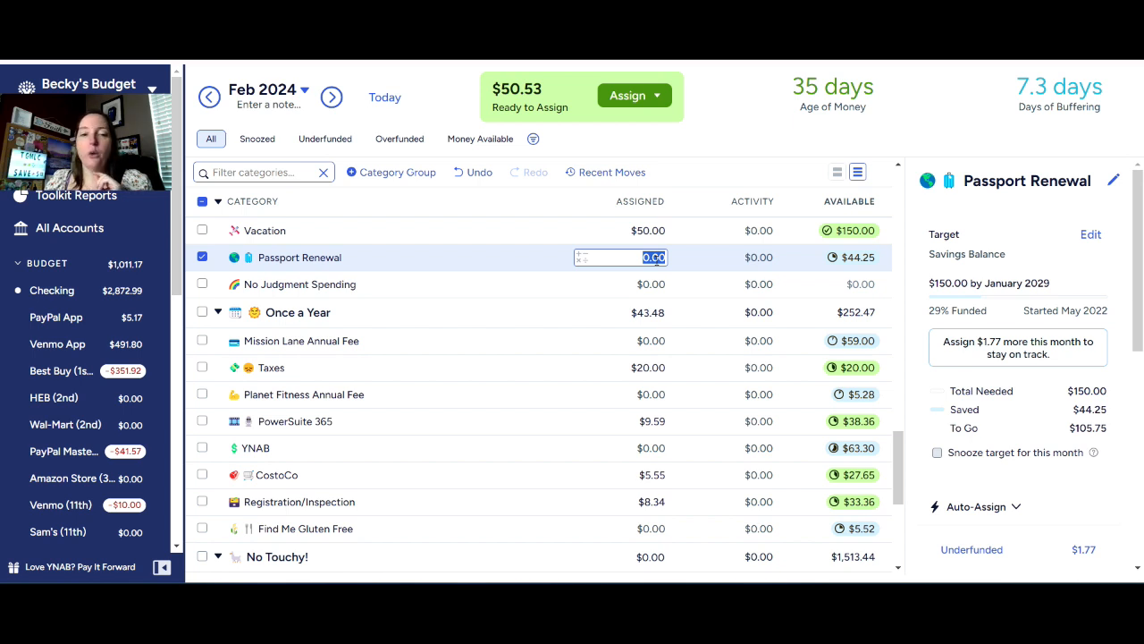
{"action": "type", "text": "1.77"}
{"action": "key", "text": "Return"}
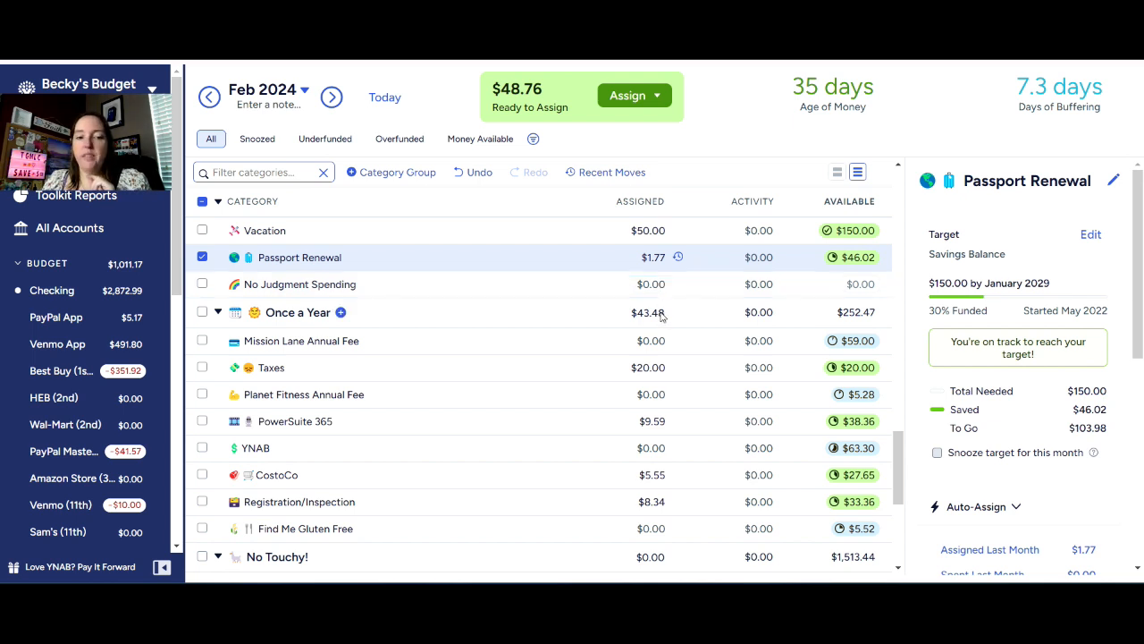
Assign $10.56 to the YNAB category in the Once a Year group for February 2024.
{"action": "left_click", "coordinate": [644, 447]}
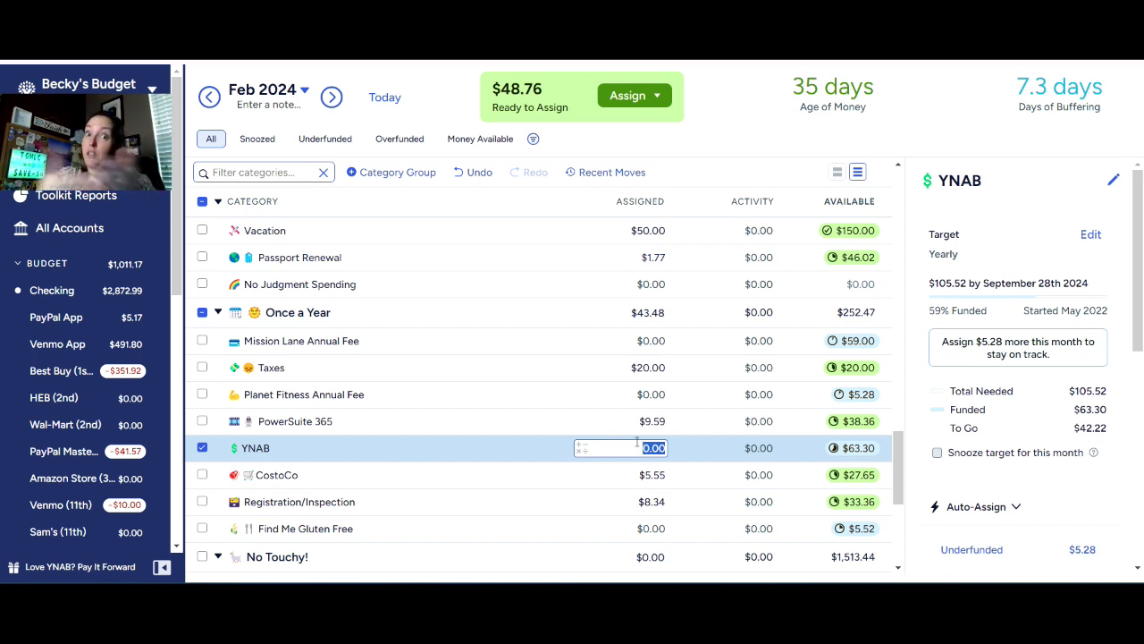
{"action": "type", "text": "10.56"}
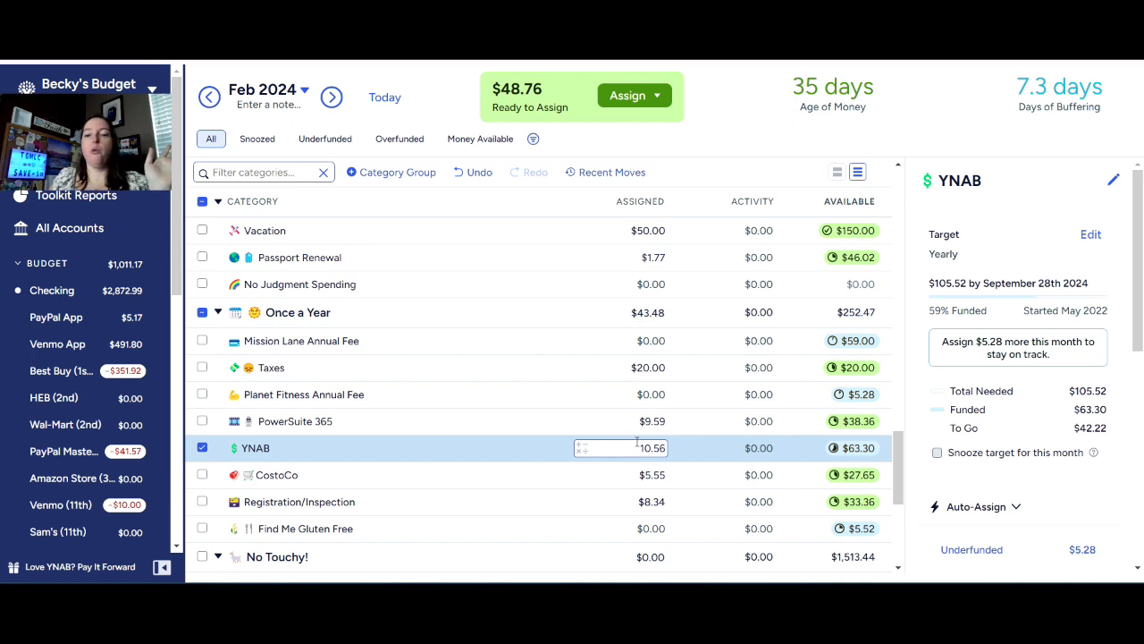
{"action": "key", "text": "Return"}
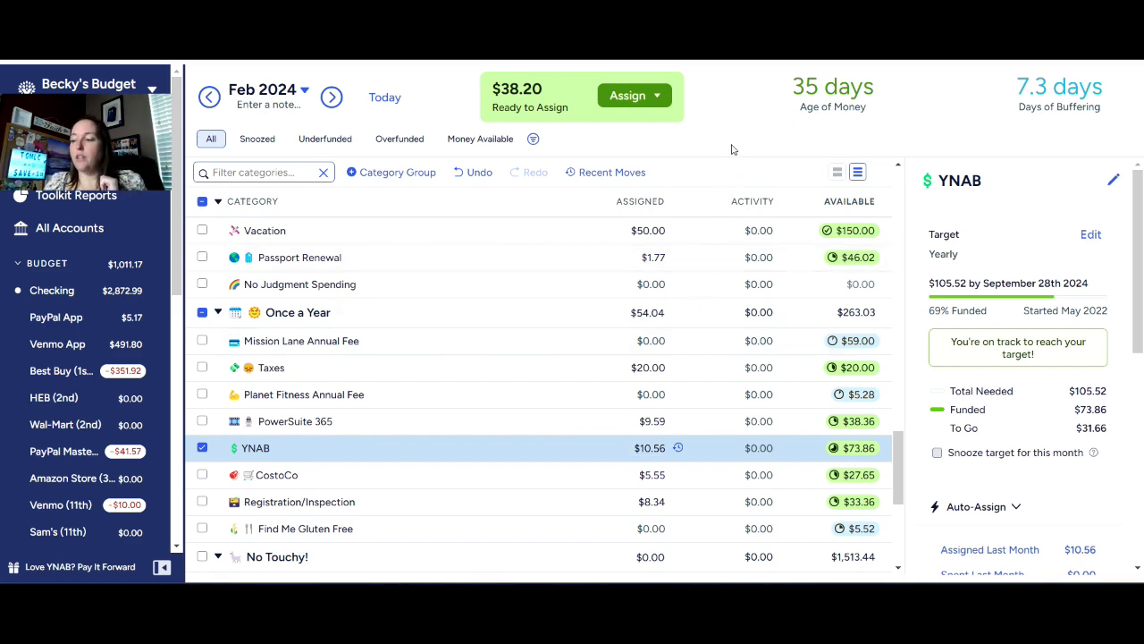
Add the remaining $38.20 to the February 2024 amount assigned to Mom's Utilities, making it $88.20.
{"action": "scroll", "coordinate": [677, 327], "scroll_direction": "up", "scroll_amount": 5}
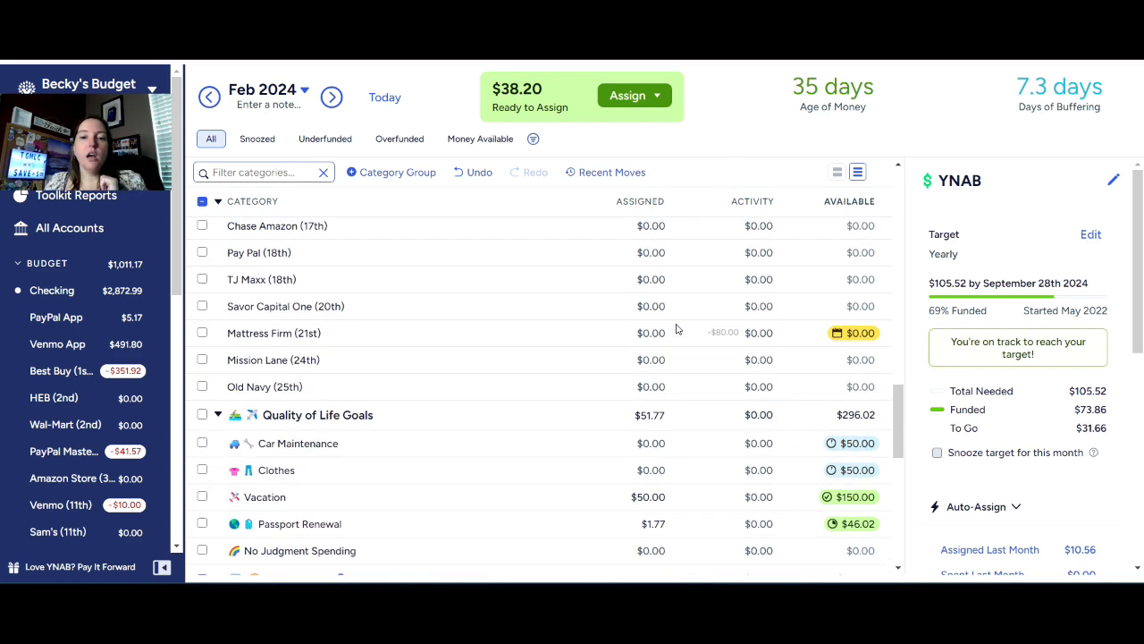
{"action": "scroll", "coordinate": [677, 329], "scroll_direction": "up", "scroll_amount": 1}
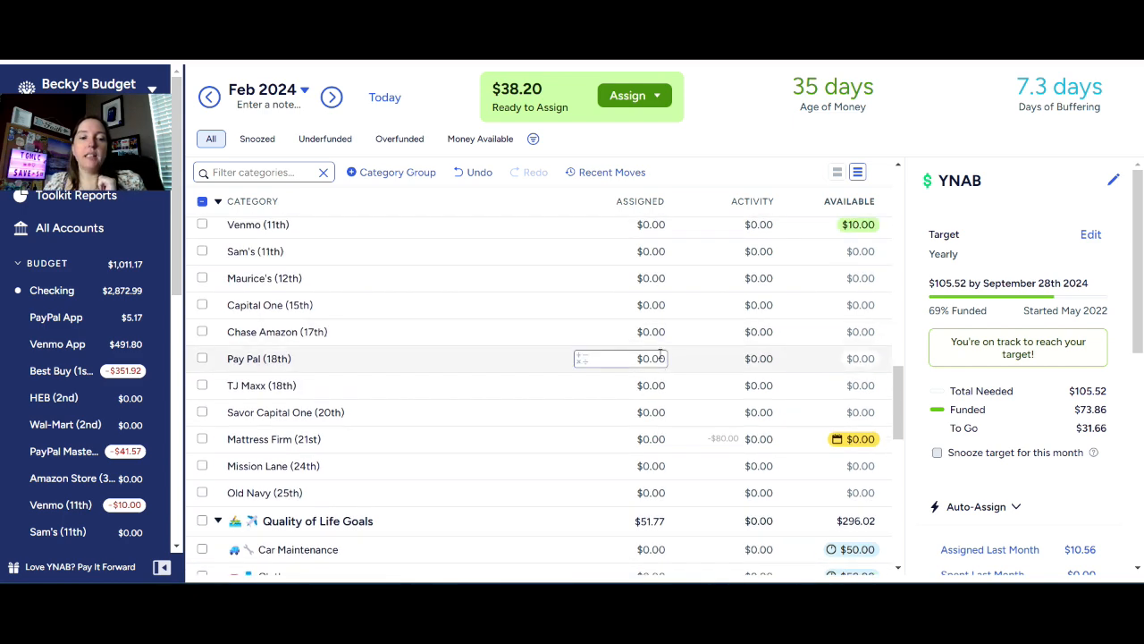
{"action": "scroll", "coordinate": [657, 353], "scroll_direction": "up", "scroll_amount": 3}
{"action": "scroll", "coordinate": [655, 348], "scroll_direction": "up", "scroll_amount": 5}
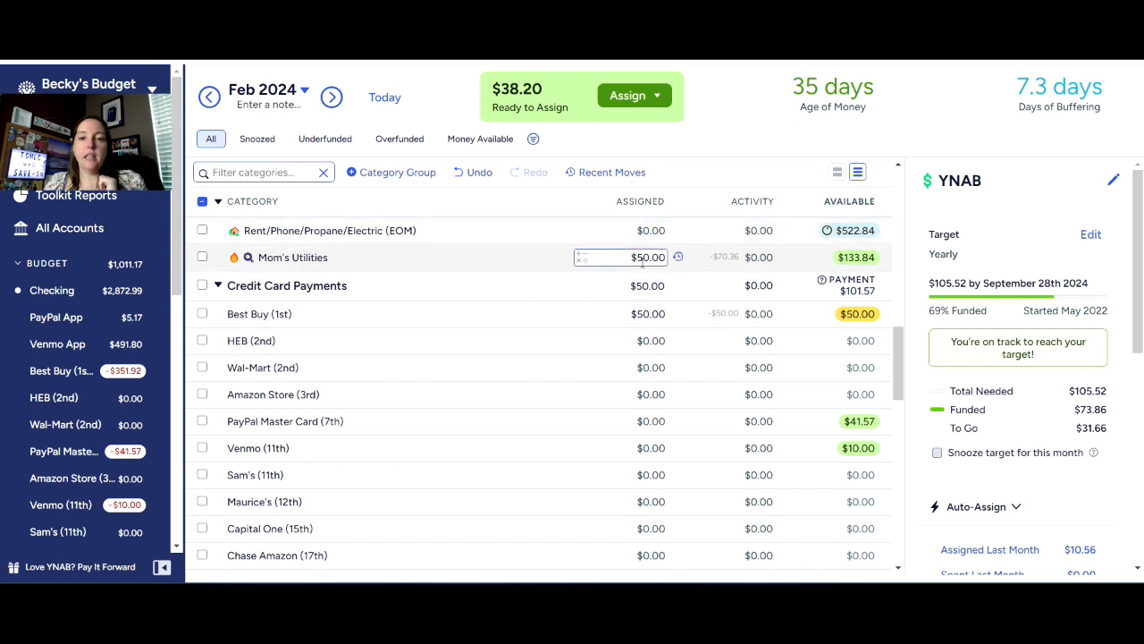
{"action": "left_click", "coordinate": [644, 259]}
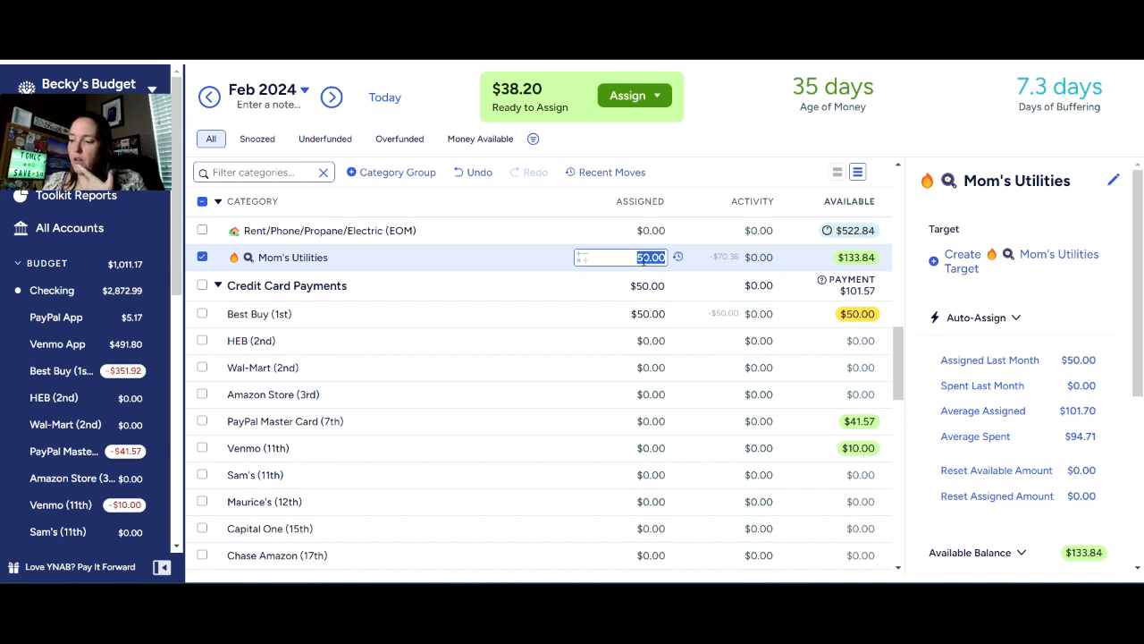
{"action": "type", "text": "+38.20"}
{"action": "key", "text": "Return"}
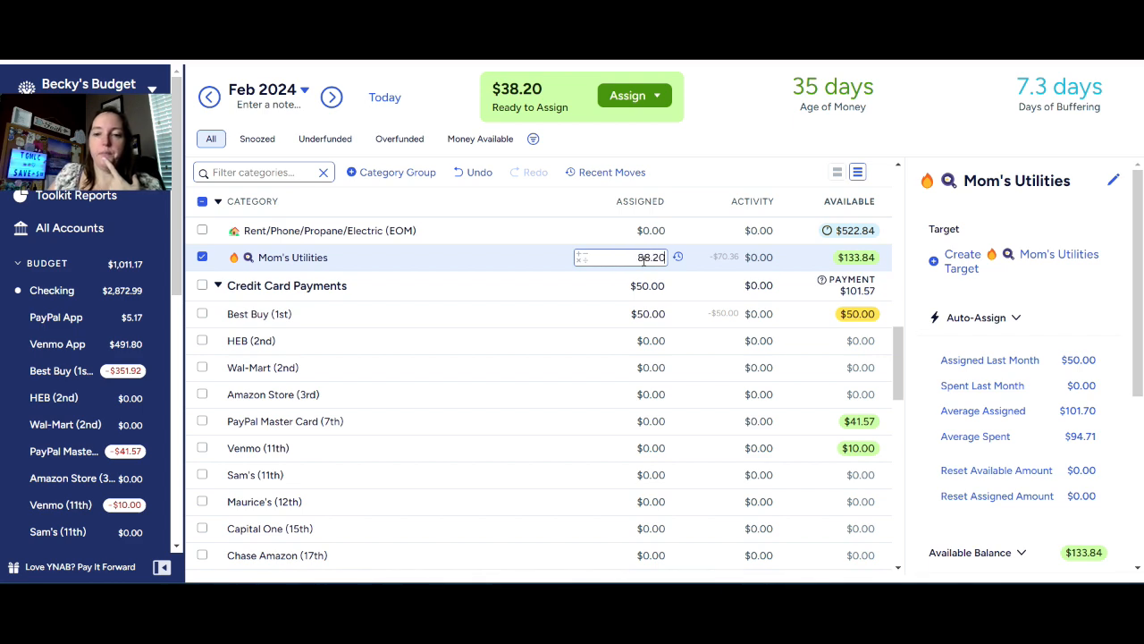
Review the February 2024 assignments across the category groups, from Weekly Breakdown back up to Throughout the Month.
{"action": "scroll", "coordinate": [601, 379], "scroll_direction": "down", "scroll_amount": 2}
{"action": "scroll", "coordinate": [601, 379], "scroll_direction": "down", "scroll_amount": 10}
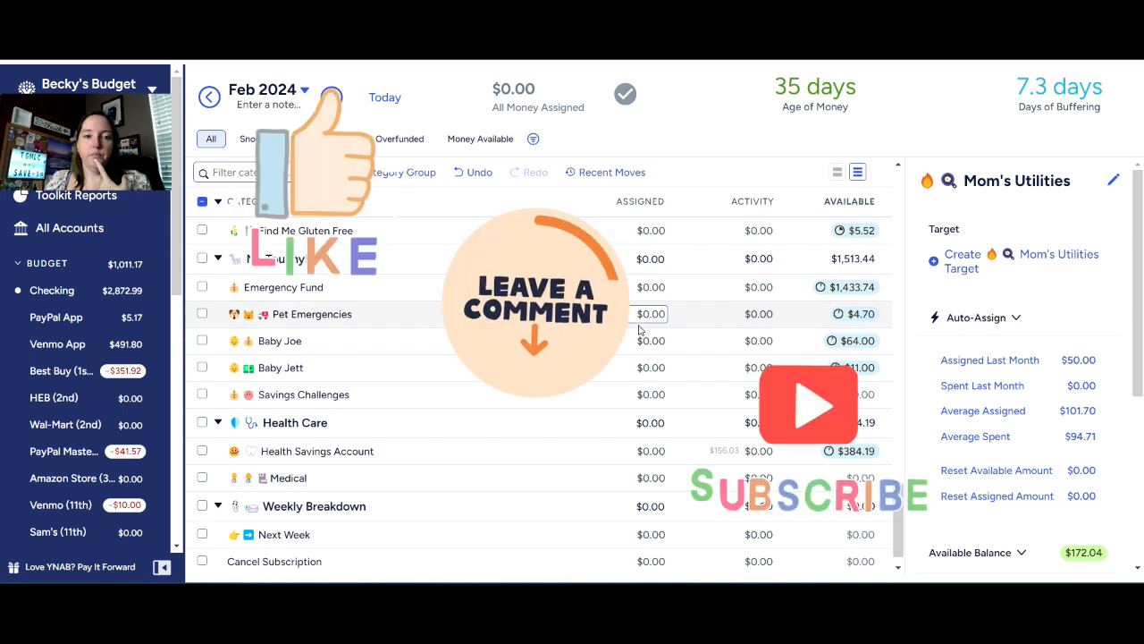
{"action": "left_click", "coordinate": [630, 396]}
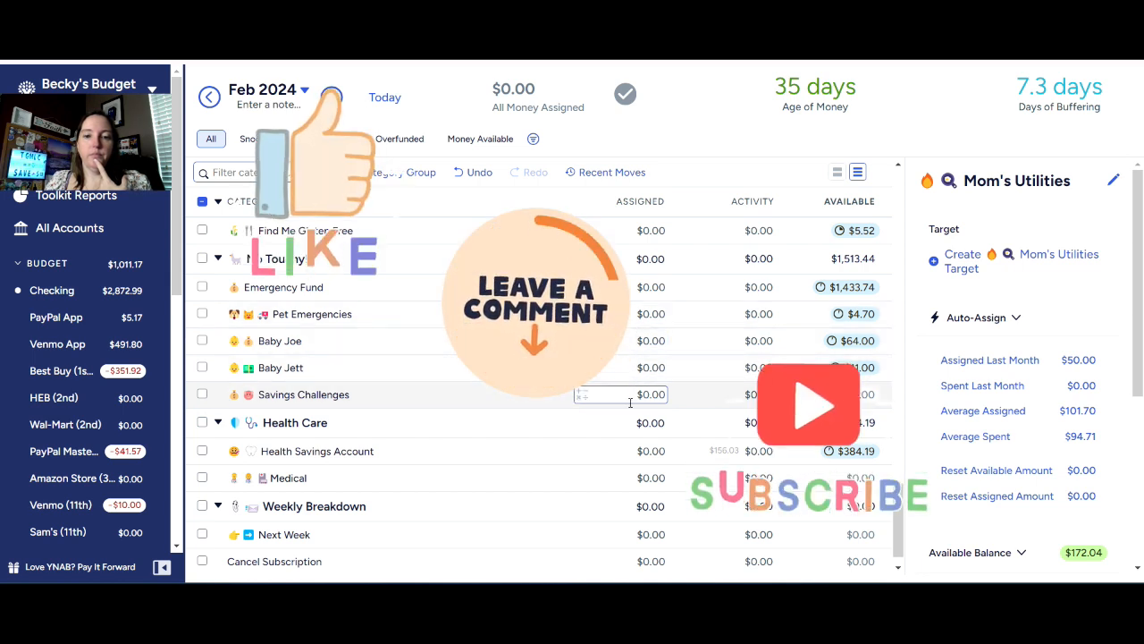
{"action": "scroll", "coordinate": [630, 399], "scroll_direction": "down", "scroll_amount": 2}
{"action": "scroll", "coordinate": [616, 365], "scroll_direction": "up", "scroll_amount": 10}
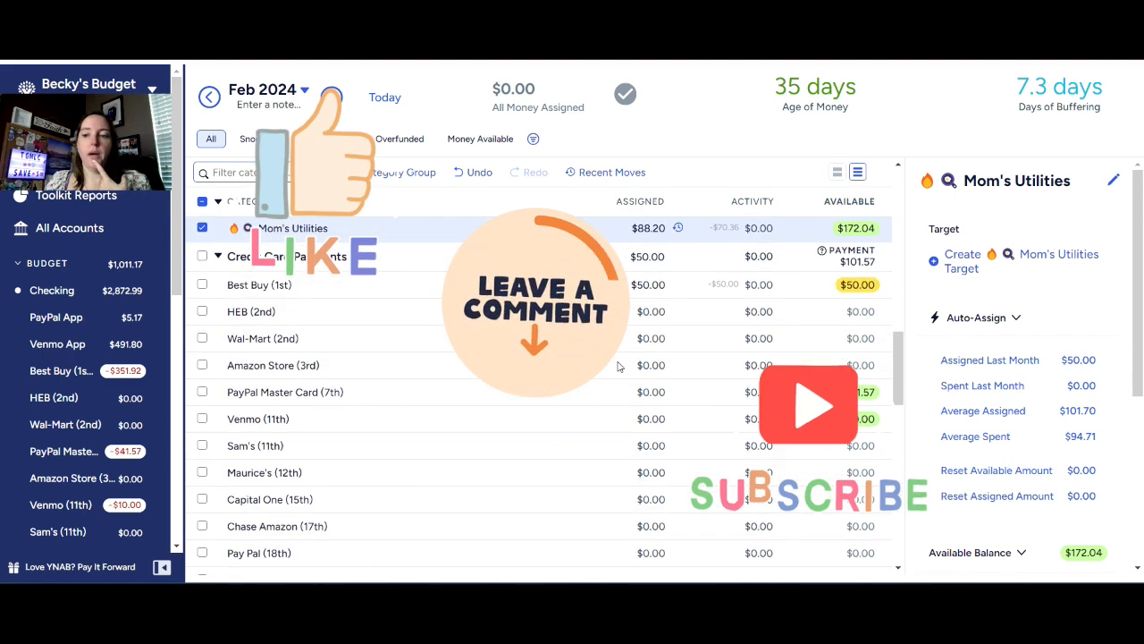
{"action": "scroll", "coordinate": [616, 366], "scroll_direction": "up", "scroll_amount": 6}
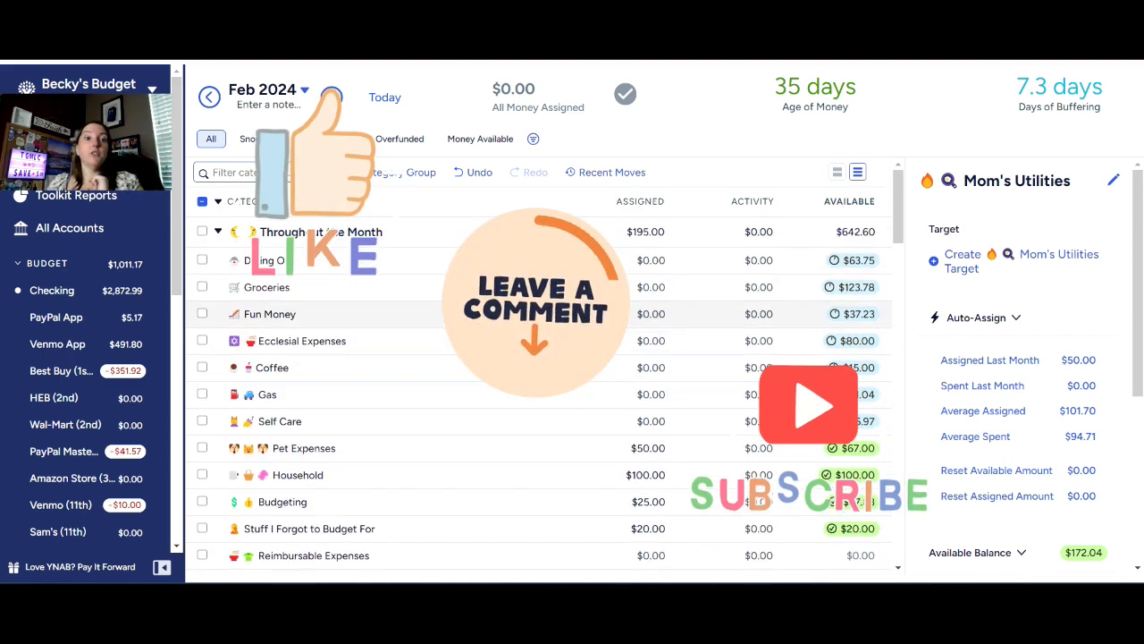